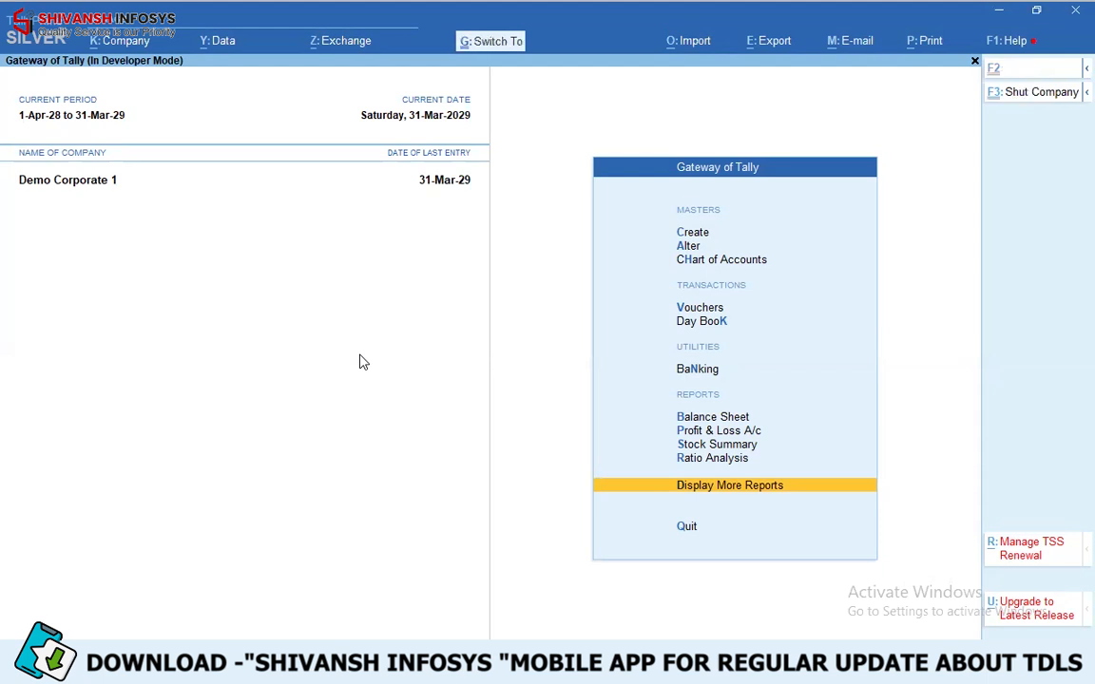
- Confirm Enable Stop Party Over Due Bill Control as Yes in the add-on features of TDL Management and return to the Gateway
key("ctrl+alt+t")
left_click(1041, 211)
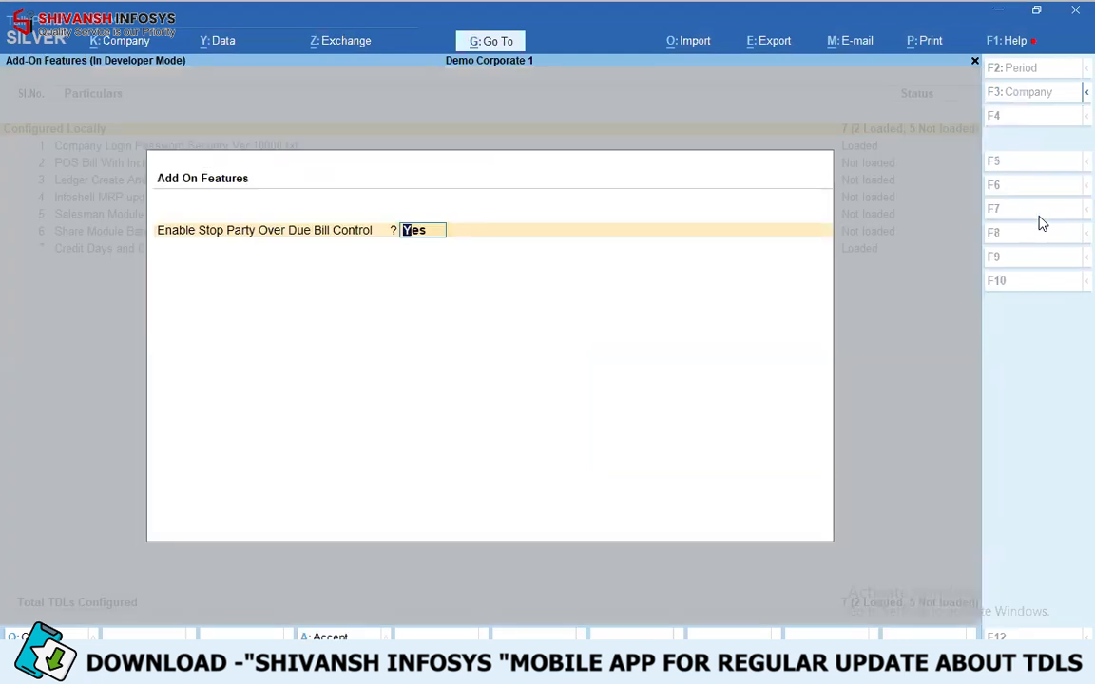
key("Return")
- Open the ledger customer 1006 rajasthan for alteration
key("Return")
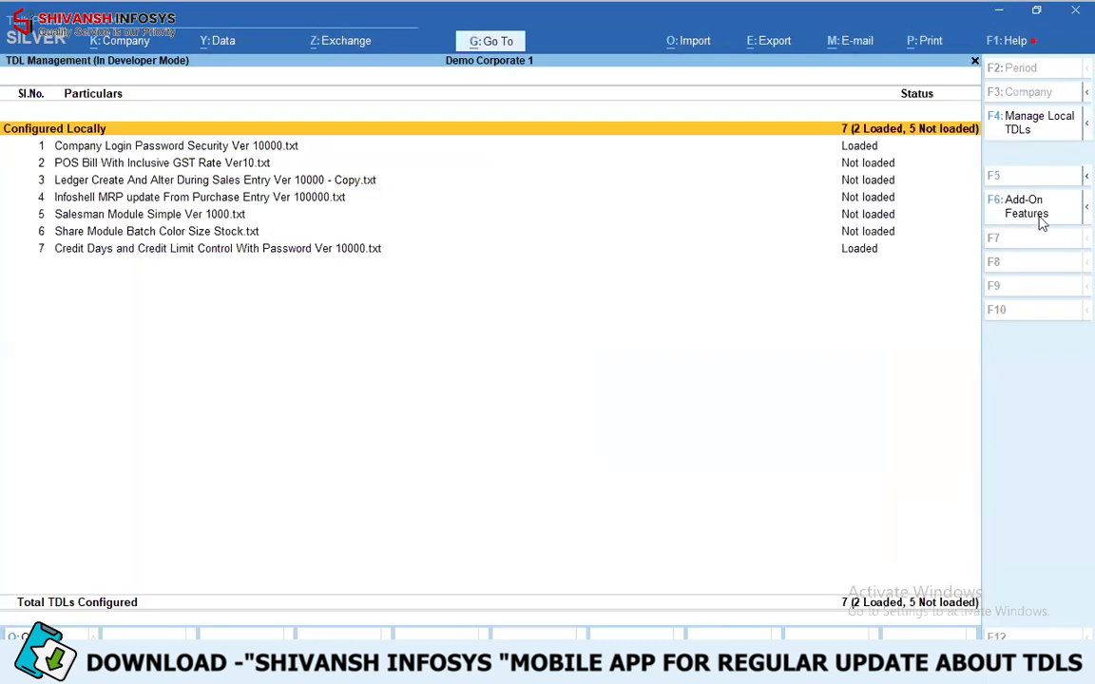
key("Escape")
key("Down")
key("Return")
key("Down")
key("Down")
key("Up")
key("Up")
key("Return")
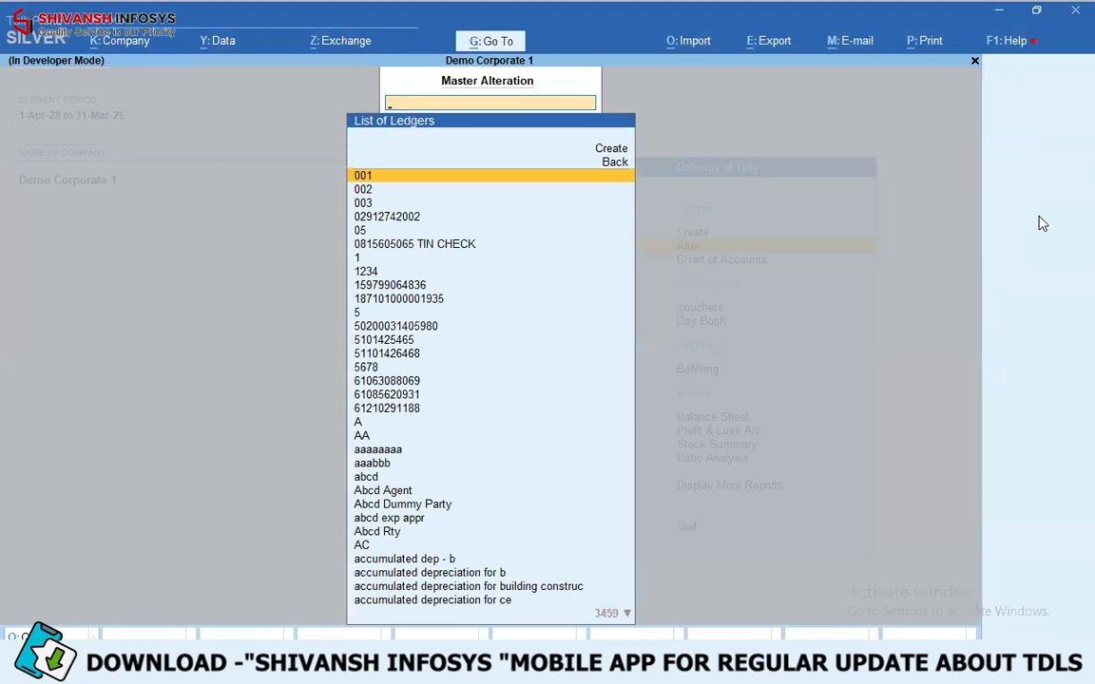
type("1006")
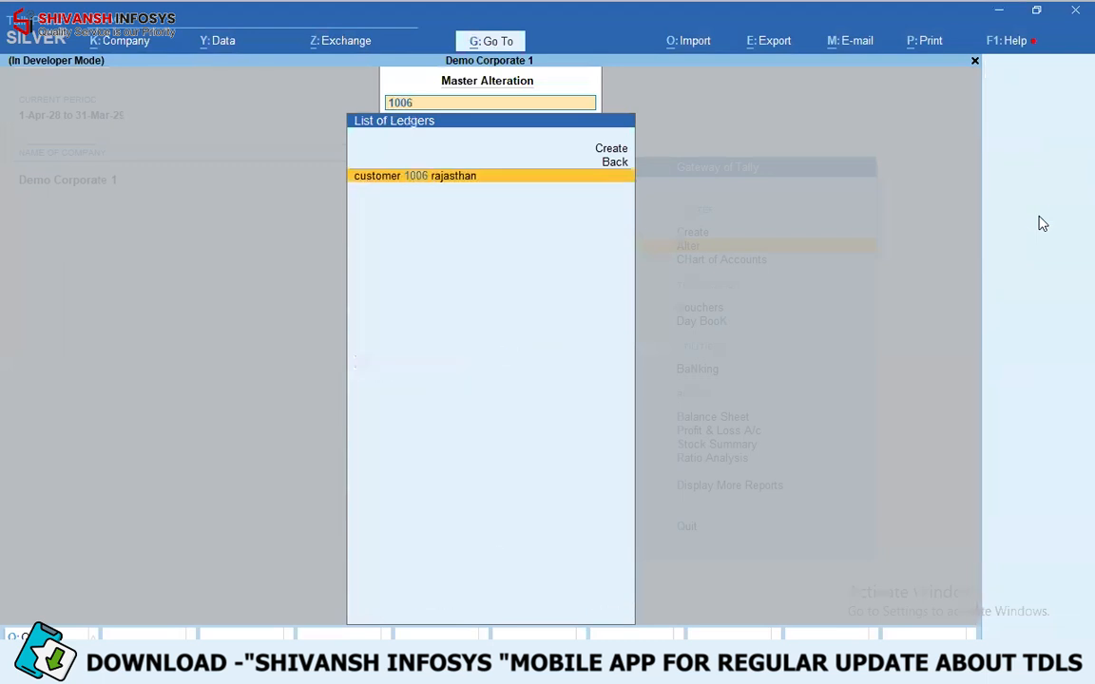
key("Return")
- Clear the ledger's default credit period and set checking for credit days during voucher entry to No
key("Up")
key("Up")
key("Return")
key("Return")
key("Return")
key("Return")
key("Return")
key("Return")
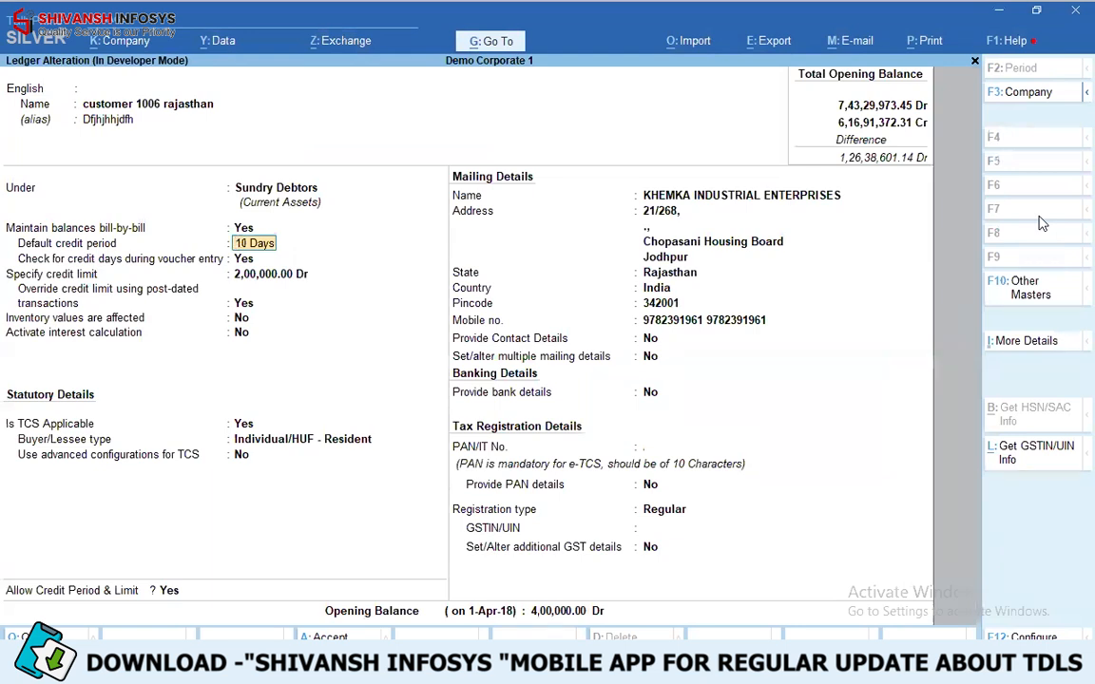
key("BackSpace")
key("Return")
key("n")
key("Return")
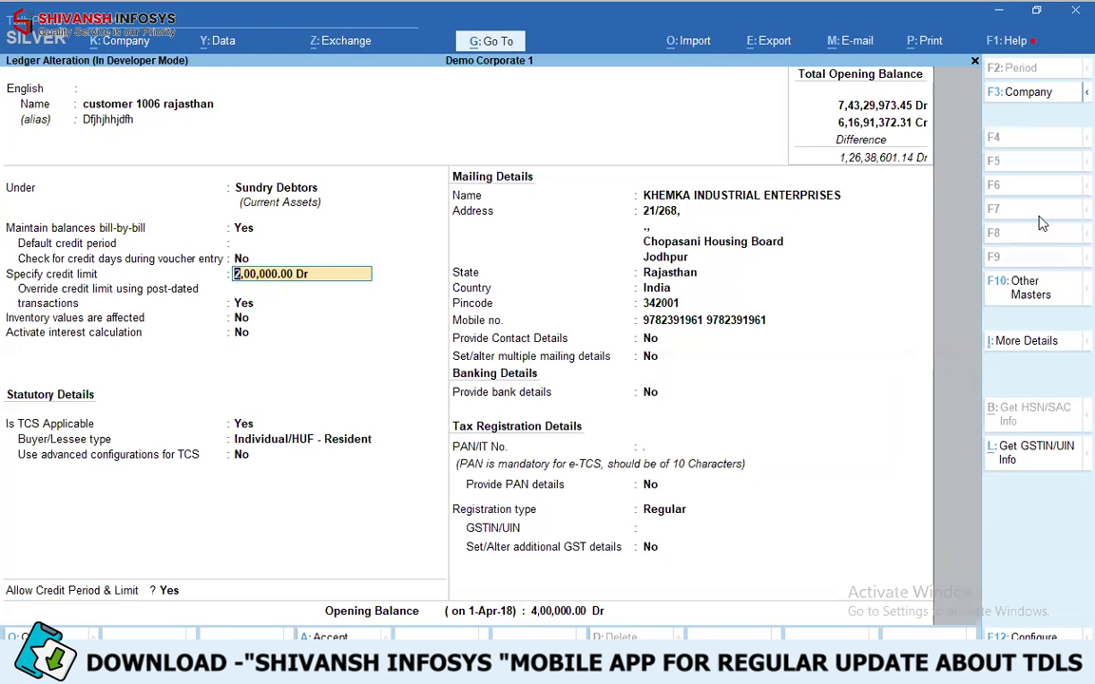
- Keep the 2,00,000.00 Dr credit limit with Allow Credit Period & Limit at Yes, and save the ledger
key("Return")
key("Return")
key("Return")
key("Return")
key("Return")
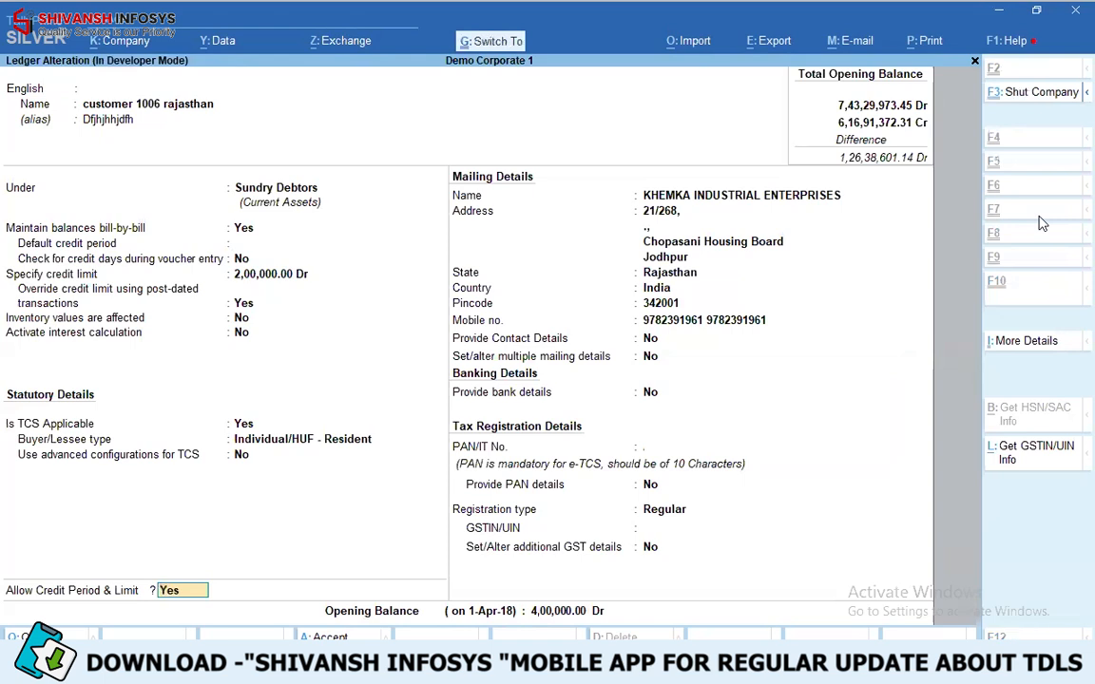
key("ctrl+a")
key("Escape")
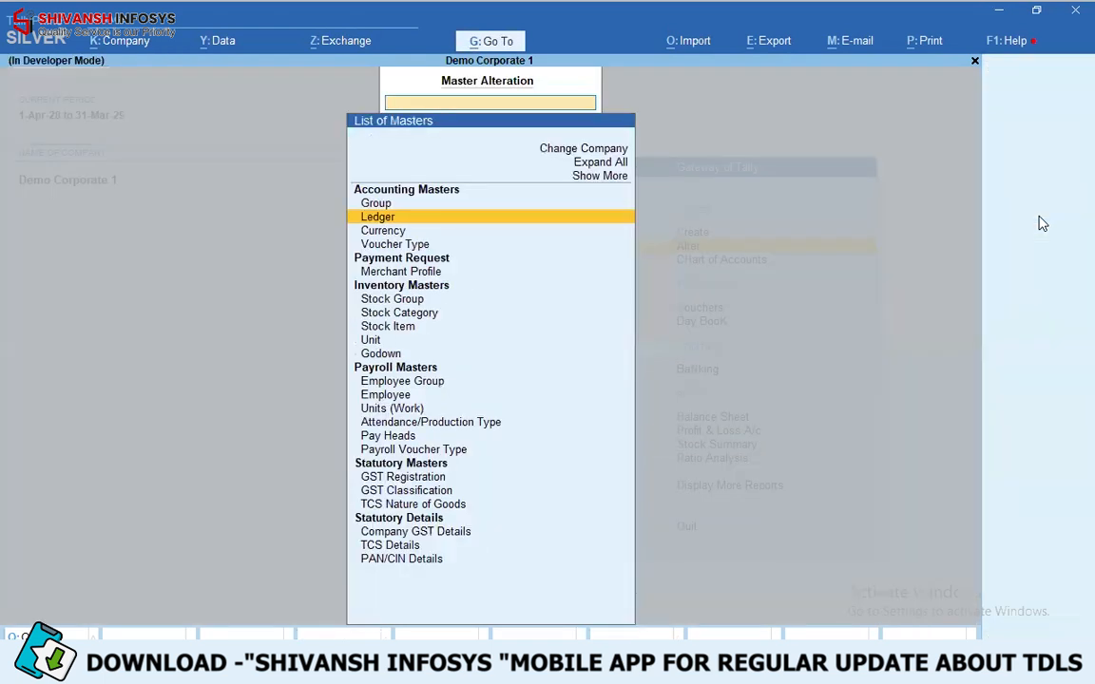
- Open the ledger Abcd Dummy Party for alteration and go to its Allow Credit Period & Limit option
key("Return")
key("Return")
key("Return")
key("Return")
key("Return")
key("Return")
- Keep Allow Credit Period & Limit at No, save the Abcd Dummy Party ledger and return to the Gateway
key("Return")
key("Return")
key("Return")
key("Return")
key("Return")
key("Return")
key("Return")
key("Return")
key("Return")
key("Return")
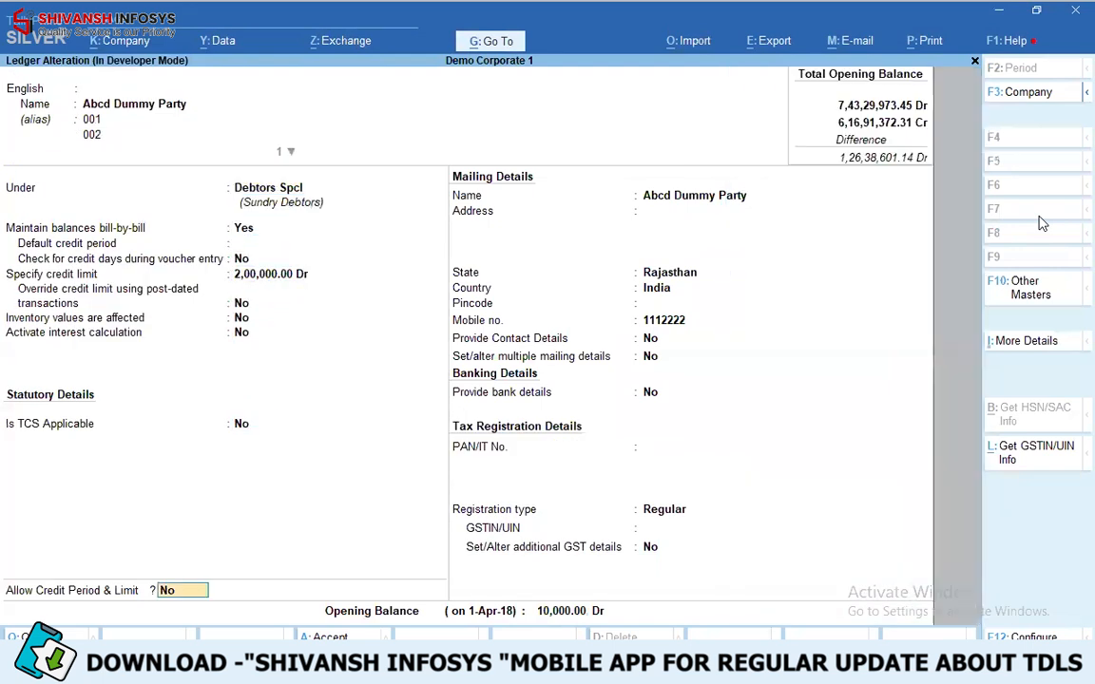
key("Return")
key("Return")
key("Return")
key("Return")
key("Return")
key("Return")
key("Return")
key("Return")
key("Return")
key("Return")
key("Return")
key("Return")
key("Return")
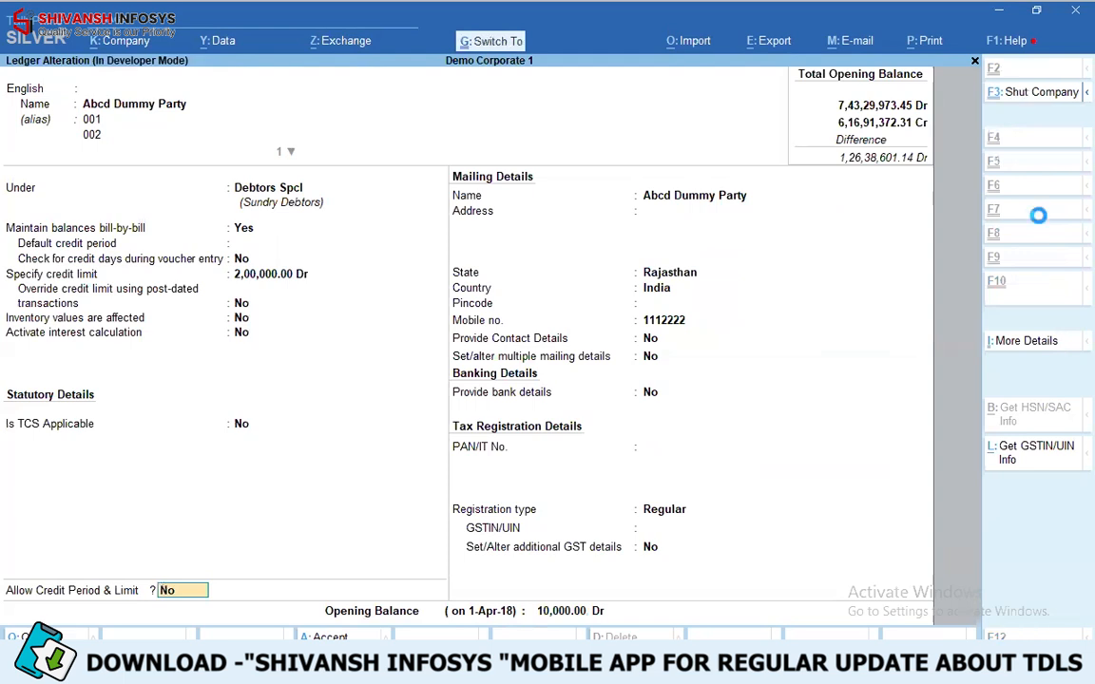
key("ctrl+a")
key("Escape")
key("Escape")
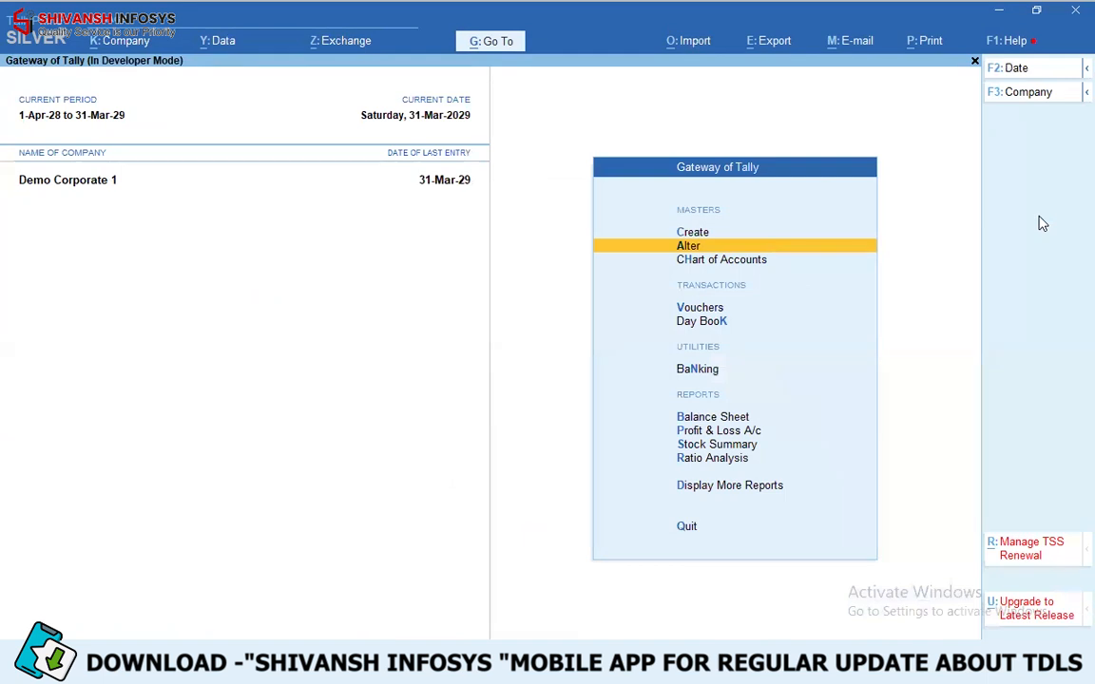
- Open the company Demo Corporate 1 for alteration
key("v")
key("Escape")
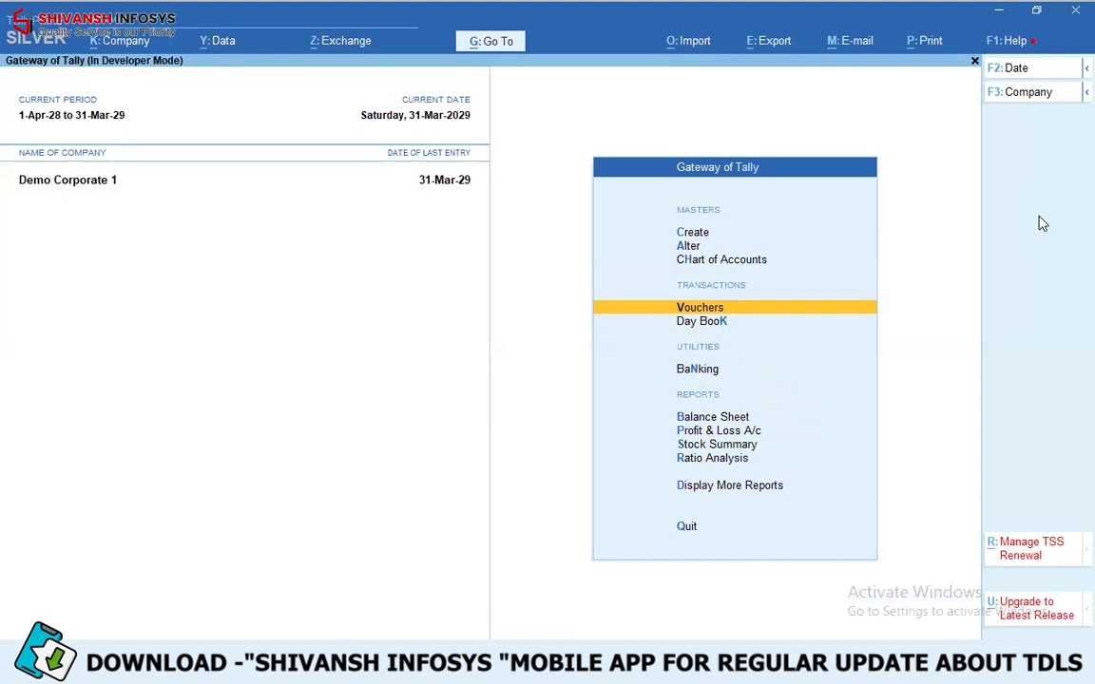
key("alt+k")
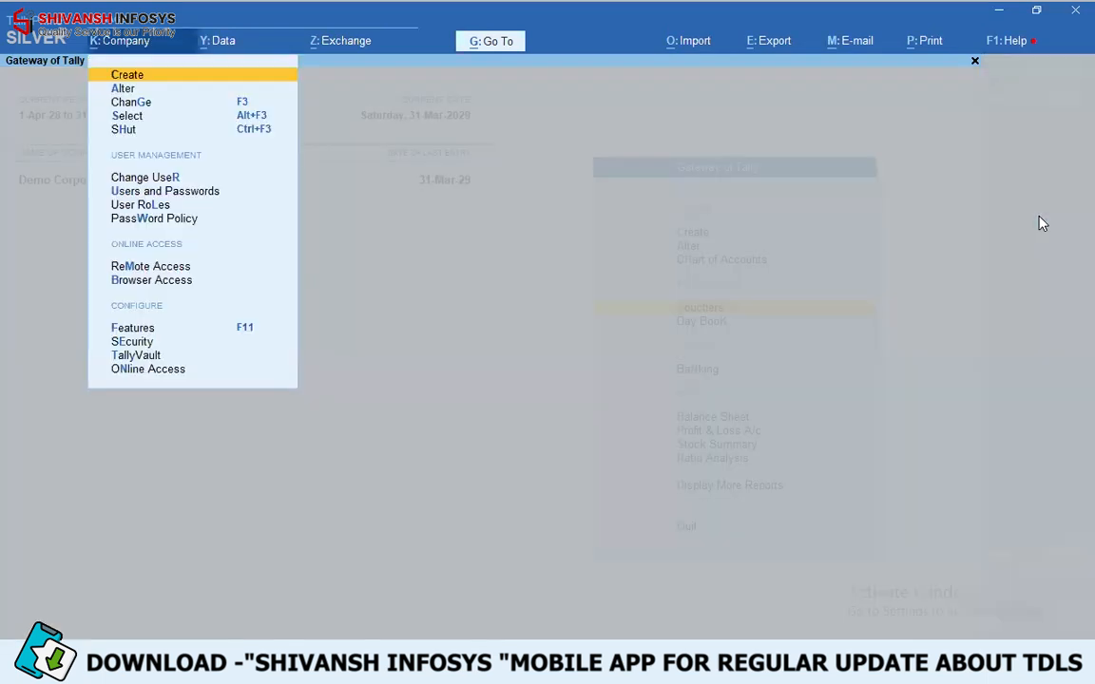
key("Down")
key("Return")
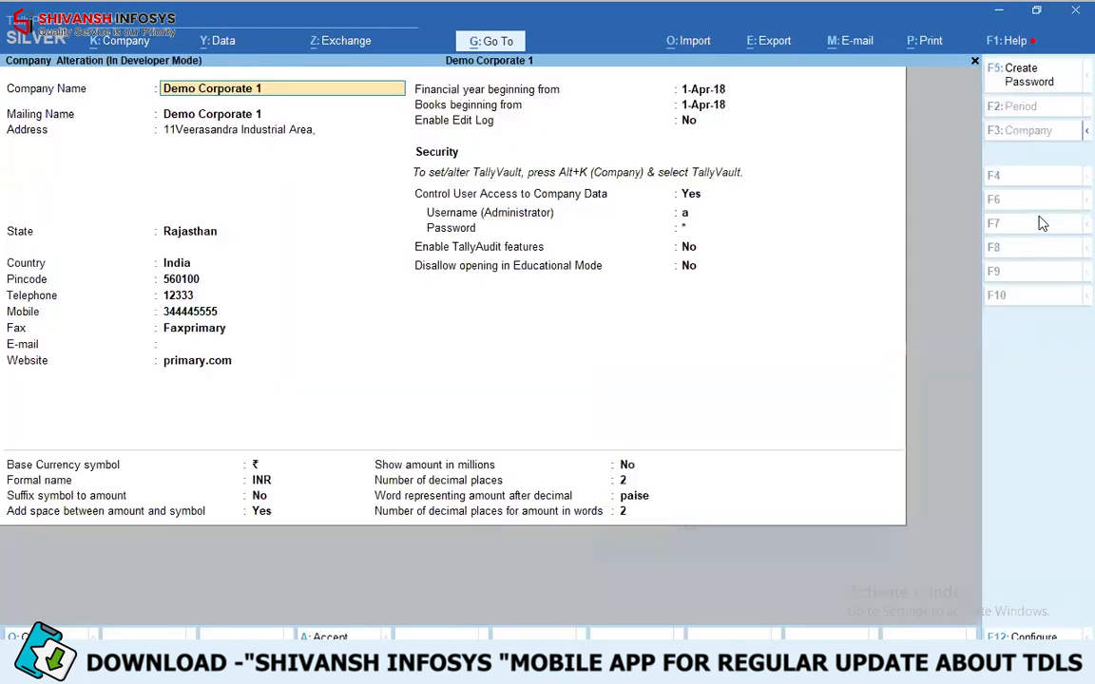
- Create the voucher approval password by filling in the new and confirm password fields, and save the company
left_click(1045, 74)
type("***")
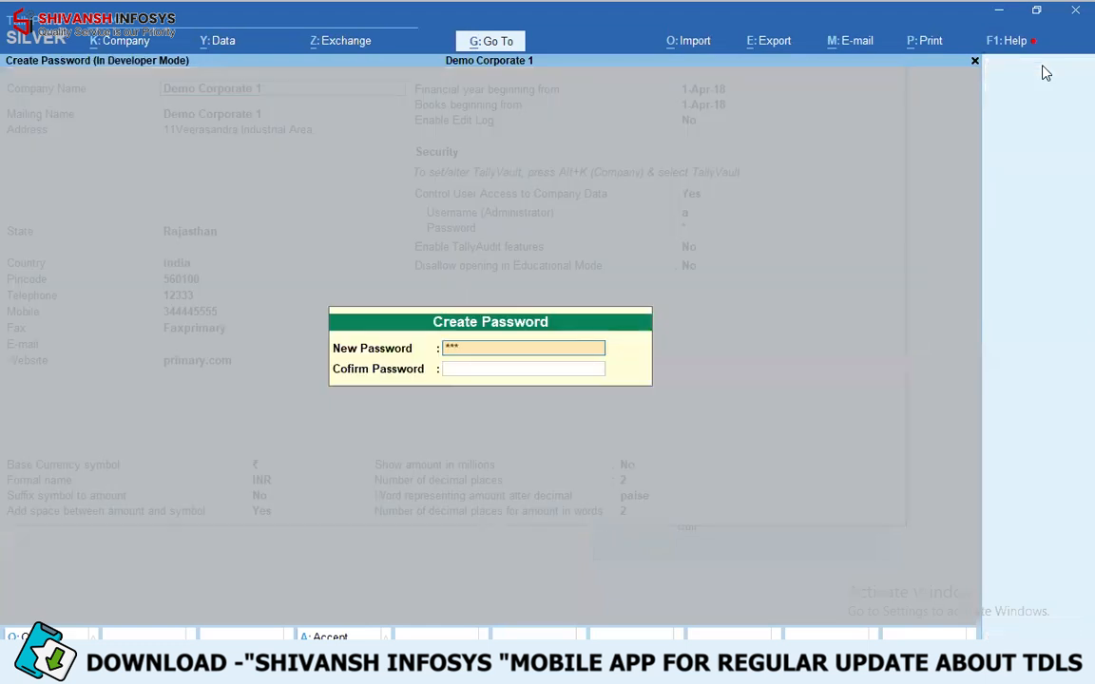
key("Return")
type("*****")
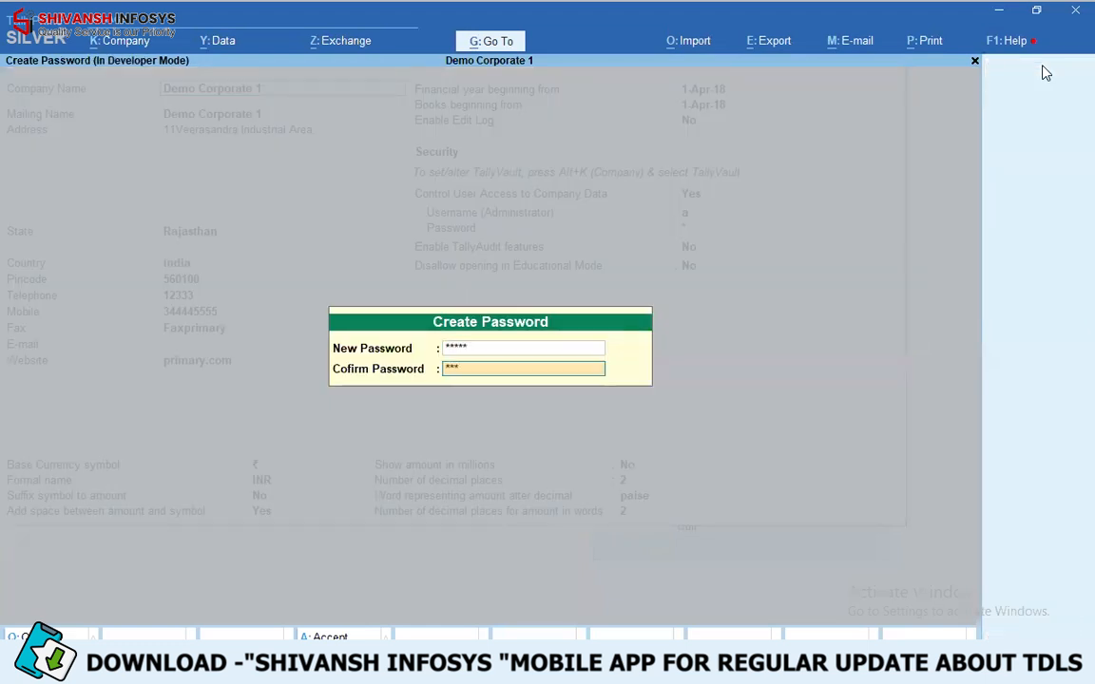
key("Return")
key("Return")
key("ctrl+a")
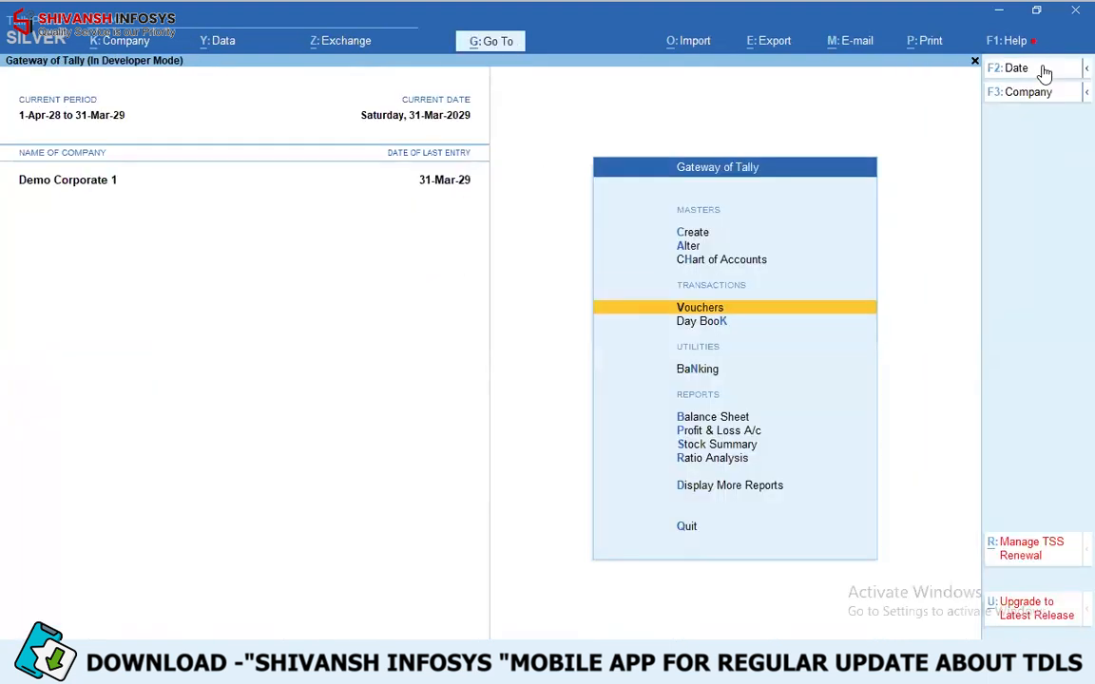
- Start a sales voucher for Abcd Dummy Party and accept the default dispatch and party details
key("Return")
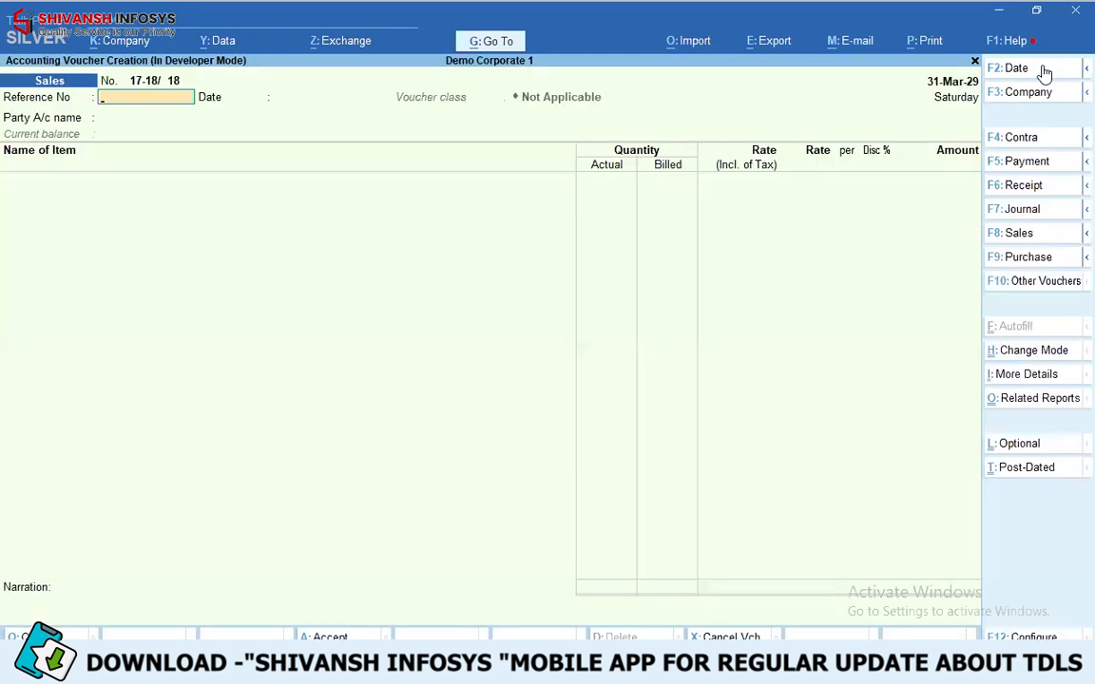
key("Return")
key("Return")
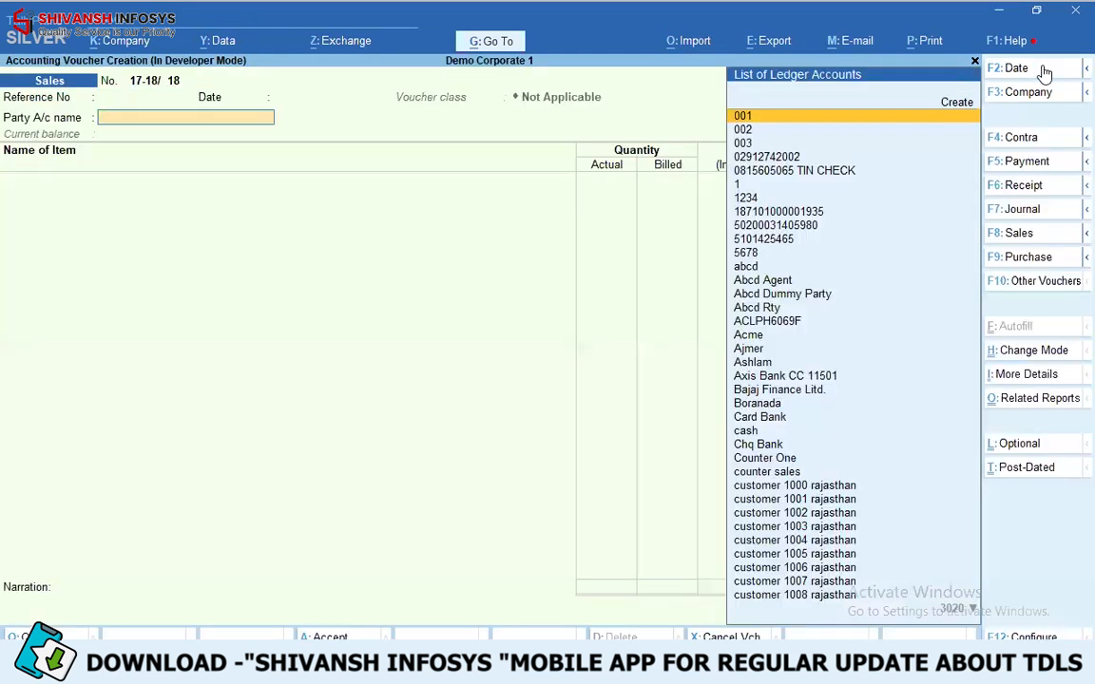
type("abcd d")
- Add 1222 Item to the sales voucher with the MRP of 892.00/Kgs
key("Return")
key("ctrl+a")
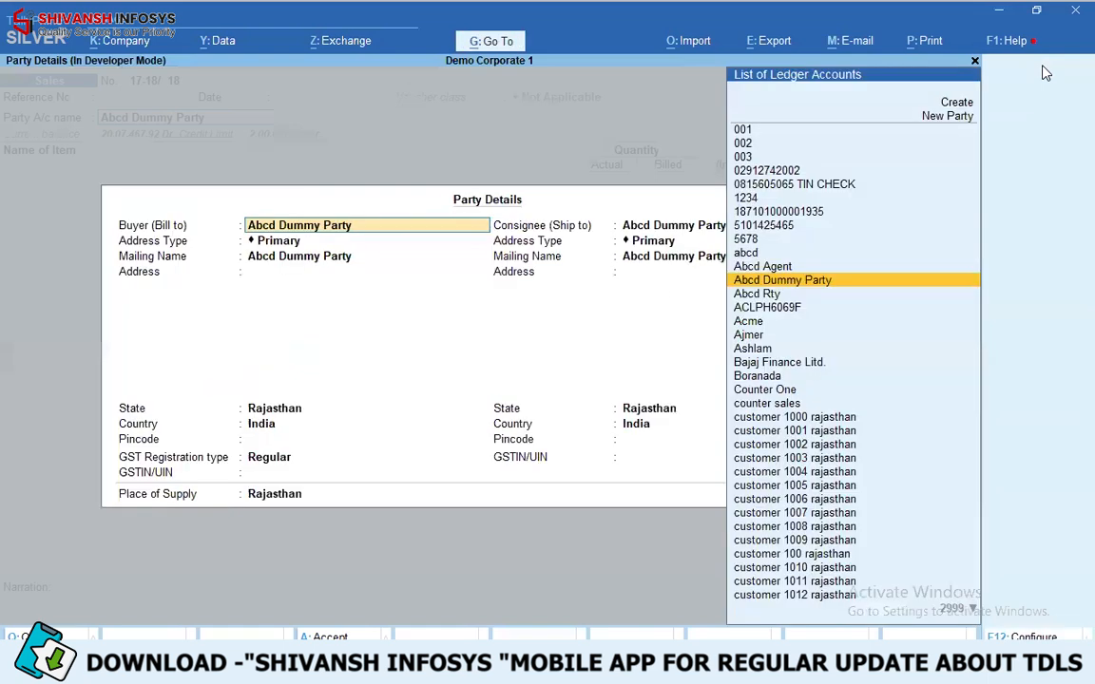
key("ctrl+a")
key("Down")
key("Down")
key("Down")
key("Down")
key("Down")
key("Down")
key("Down")
key("Return")
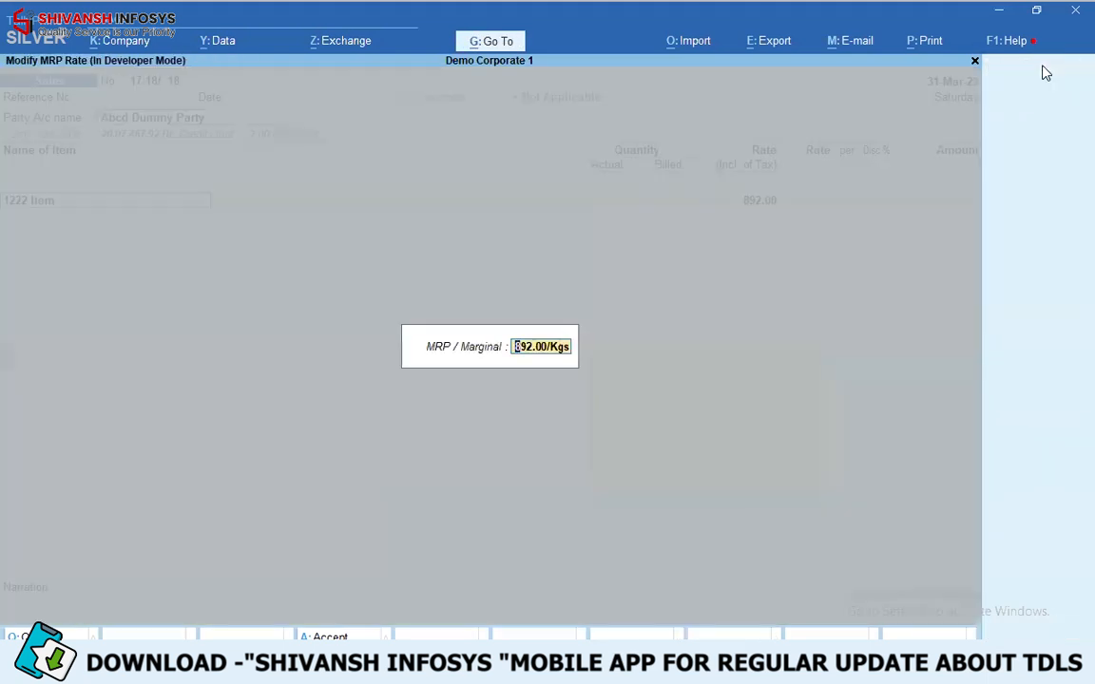
- Allocate 1,000 Kgs of the item from godown Aass, batch 1234, at the rate of 892.00
key("Return")
key("Return")
key("Return")
key("Return")
type("9")
key("Return")
key("Return")
type("1000")
key("Return")
key("Return")
key("Return")
key("Return")
key("Return")
key("Return")
key("Return")
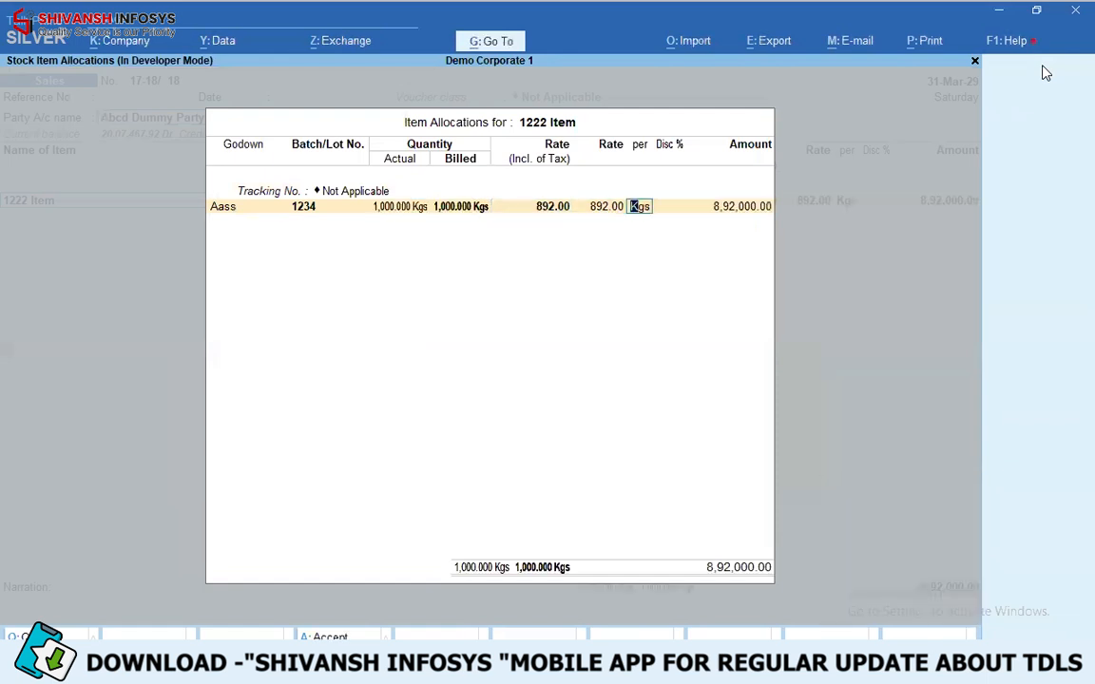
- Accept sales local gst 28% and the e-Way Bill details, and try to save the voucher with a New Ref bill
key("Return")
key("Return")
key("Return")
key("Return")
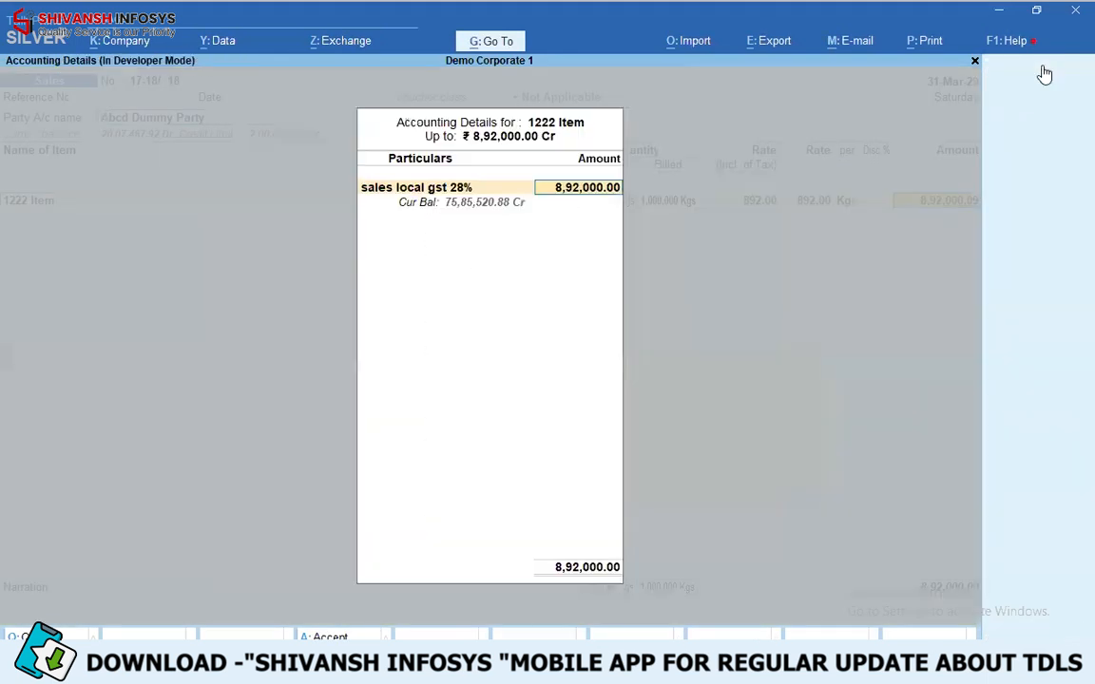
key("Return")
key("Return")
key("Return")
key("Return")
key("Return")
key("Return")
key("Return")
key("Return")
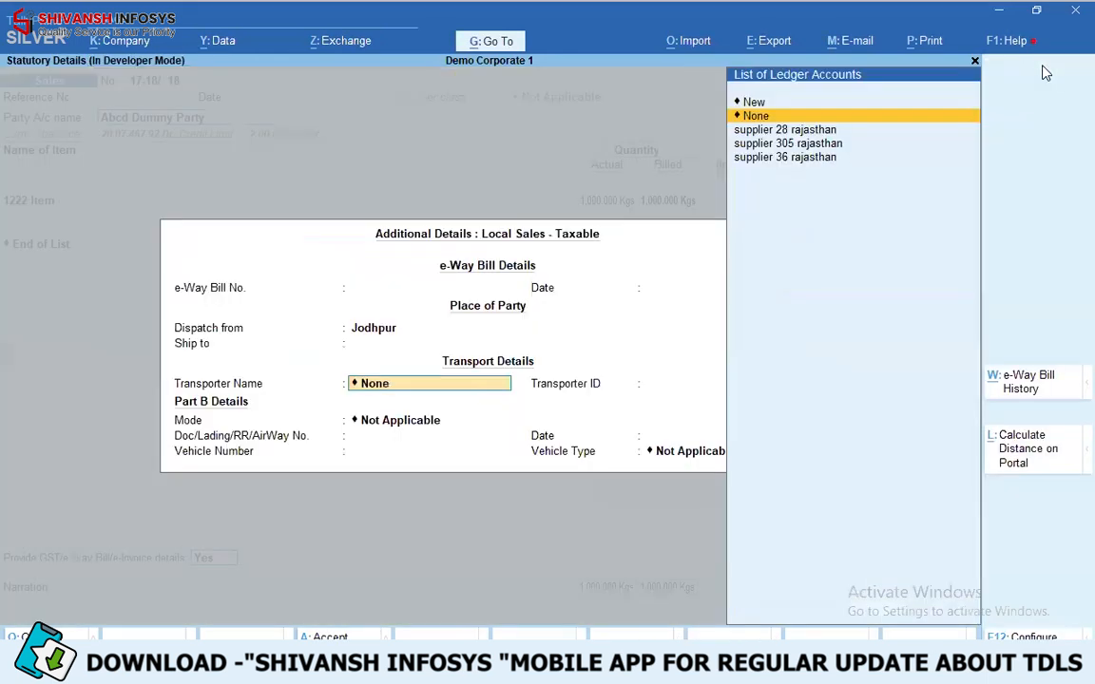
key("Return")
key("Return")
key("Return")
key("Return")
key("Return")
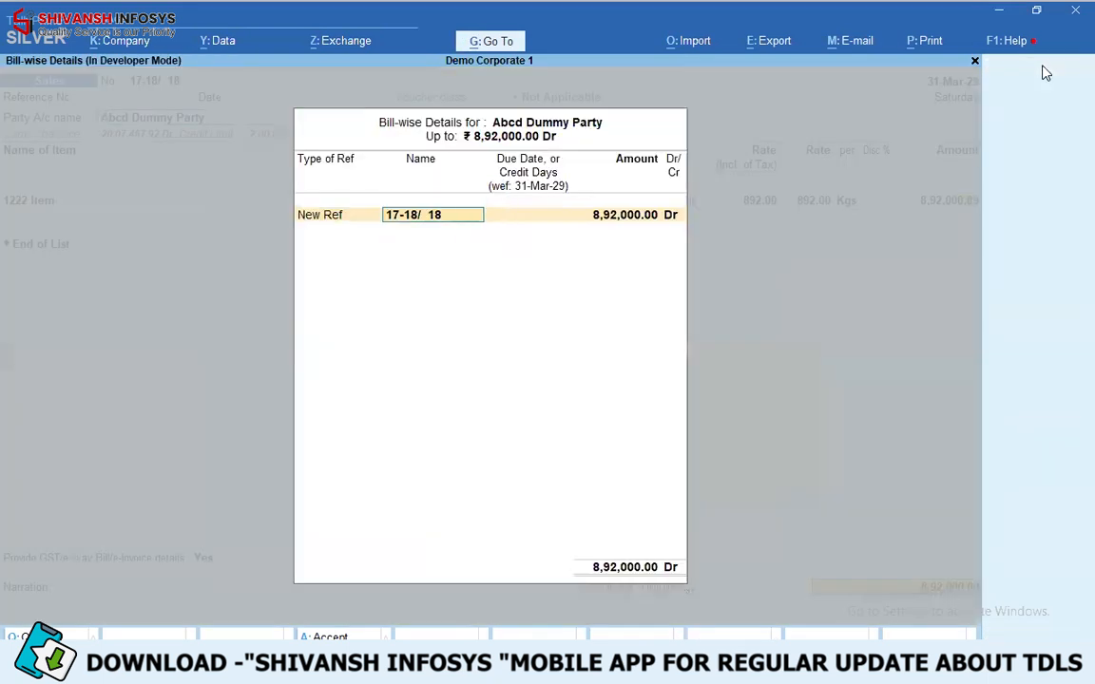
key("Return")
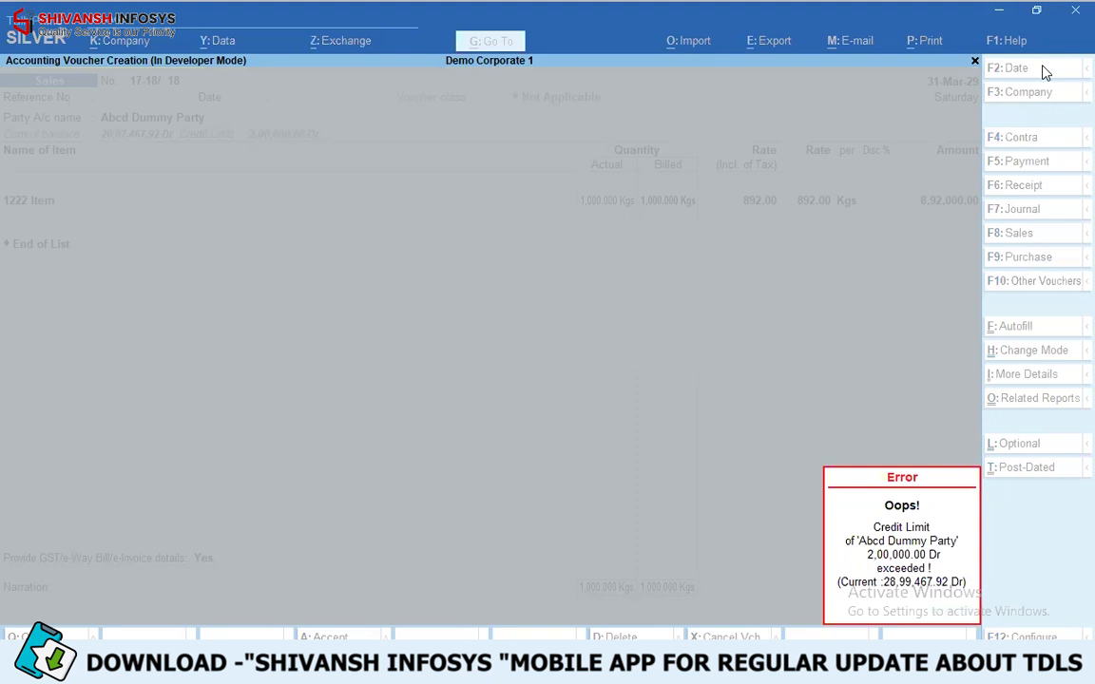
- Discard the Abcd Dummy Party sales voucher and return to the Gateway
key("Escape")
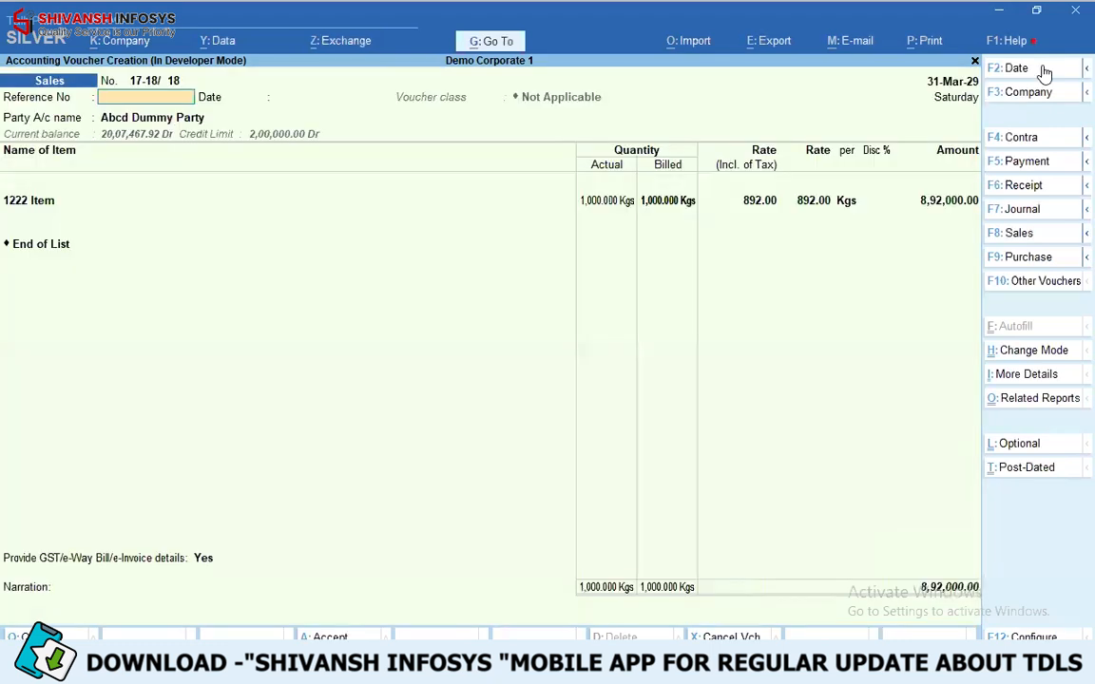
key("Escape")
key("Return")
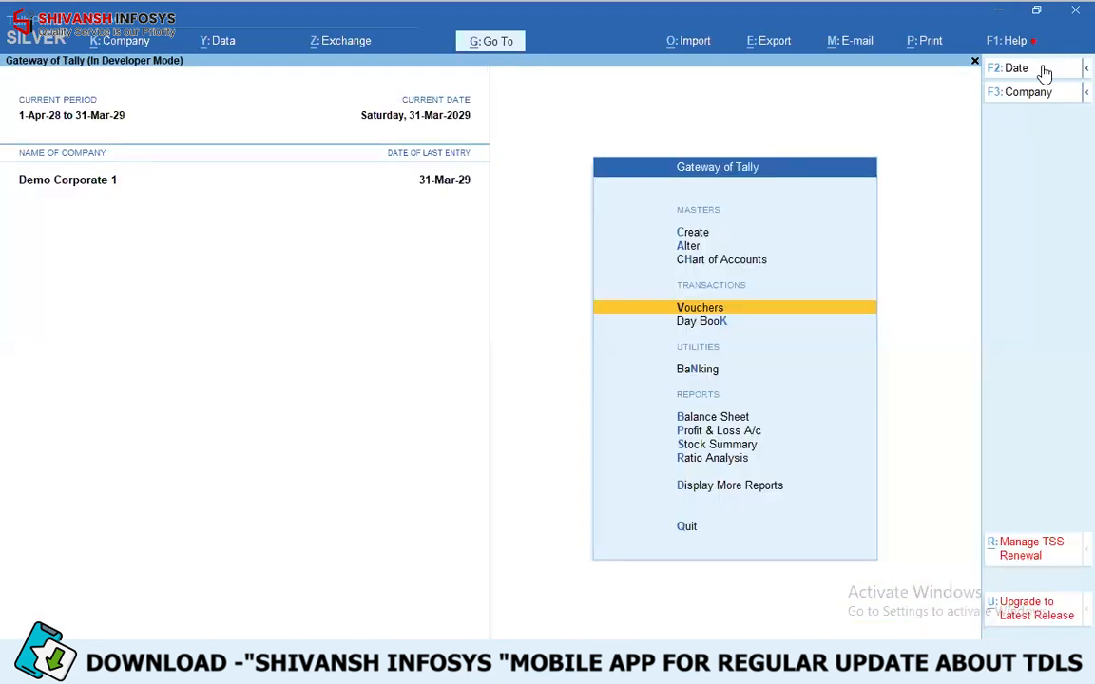
- Start a sales voucher for customer 1006 rajasthan and accept the default dispatch and party details
key("Return")
key("Return")
type("1")
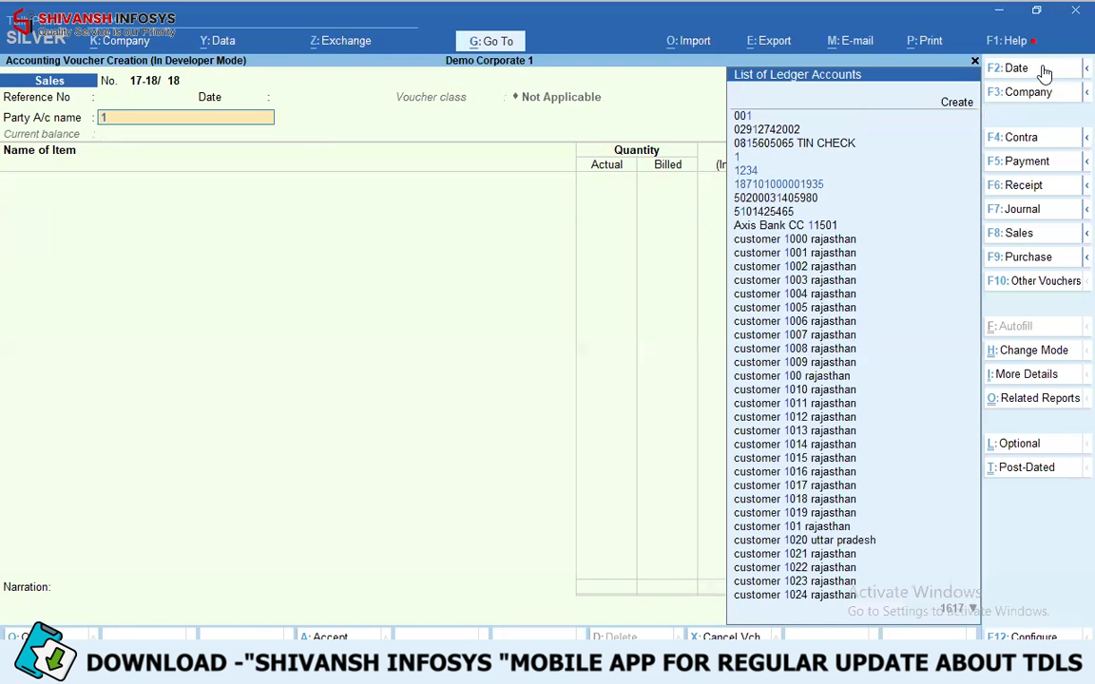
type("006")
key("Return")
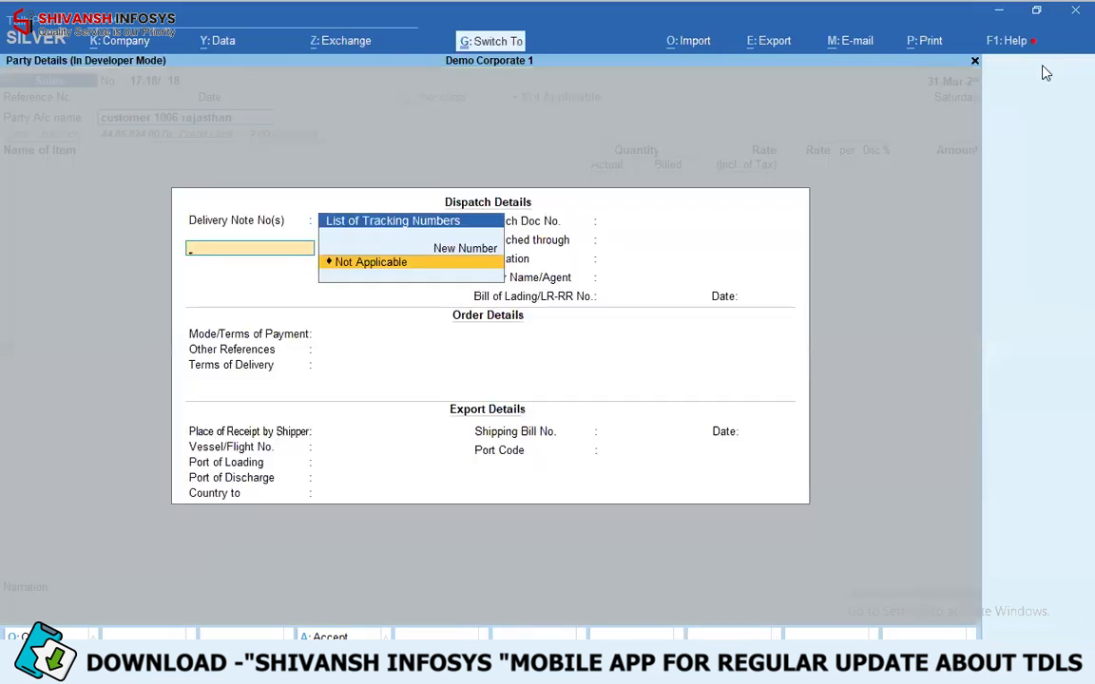
key("ctrl+a")
key("ctrl+a")
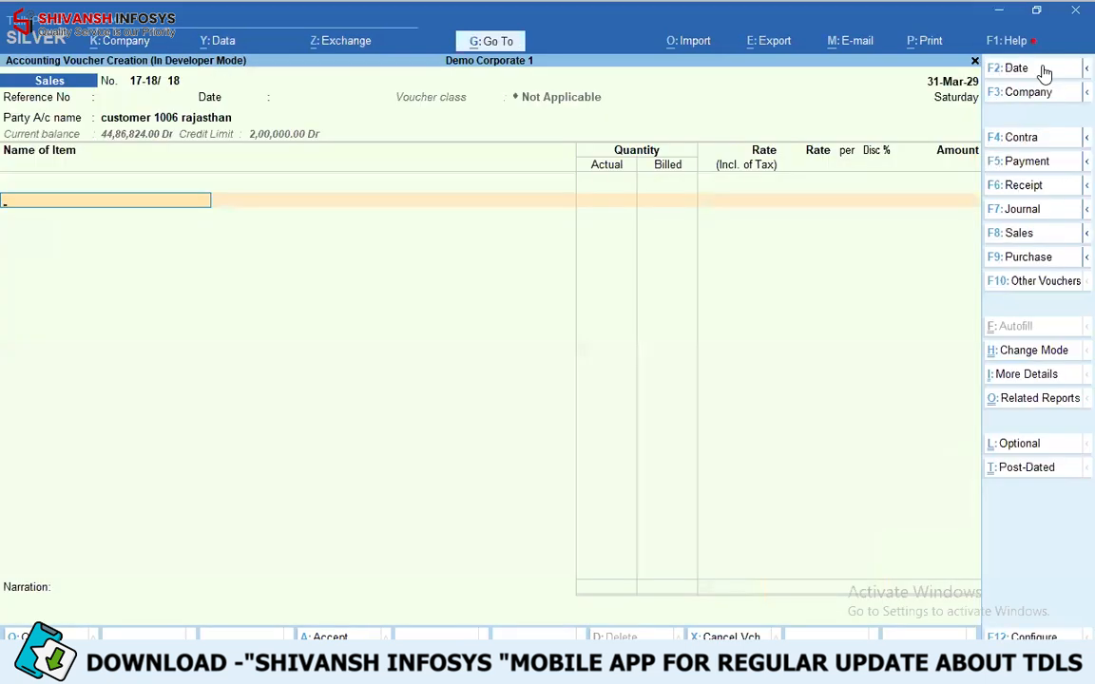
- Add 1222 Item to the voucher with a quantity of 1,000 Kgs at the rate of 892.00
type("1222")
key("Return")
key("Return")
key("Return")
key("Return")
key("Return")
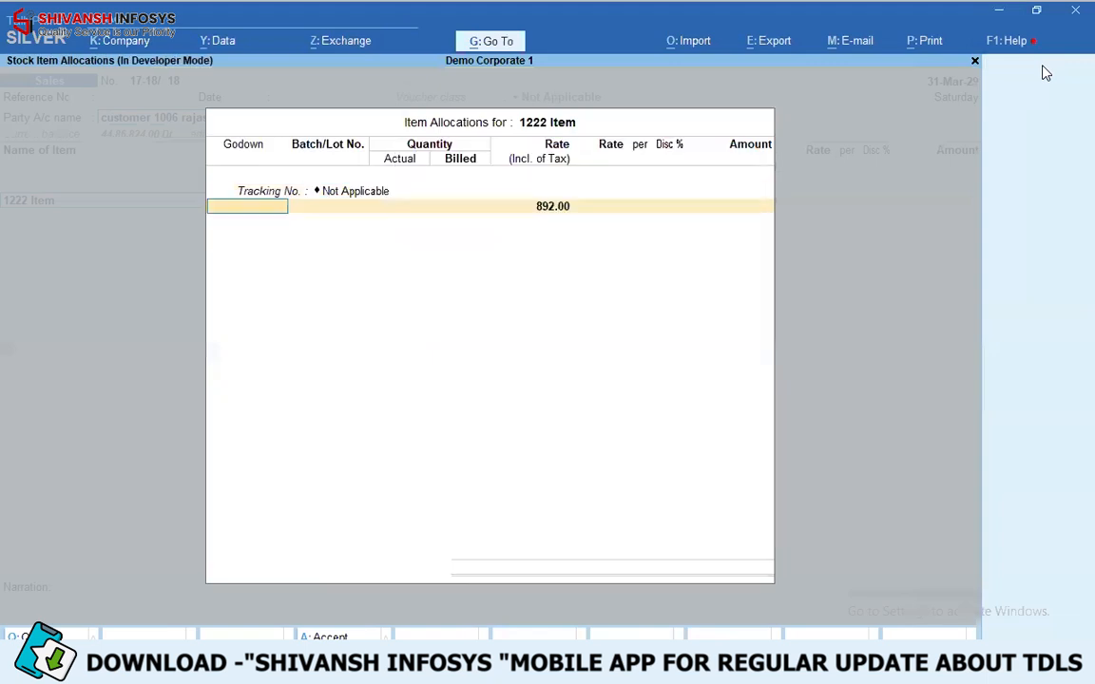
type("1000")
key("Return")
key("Return")
key("Return")
- Book the item amount to sales local gst 28% without overriding the taxable value, and accept the GST and e-Way Bill details
key("Return")
key("Return")
key("Return")
key("Return")
key("Return")
key("Return")
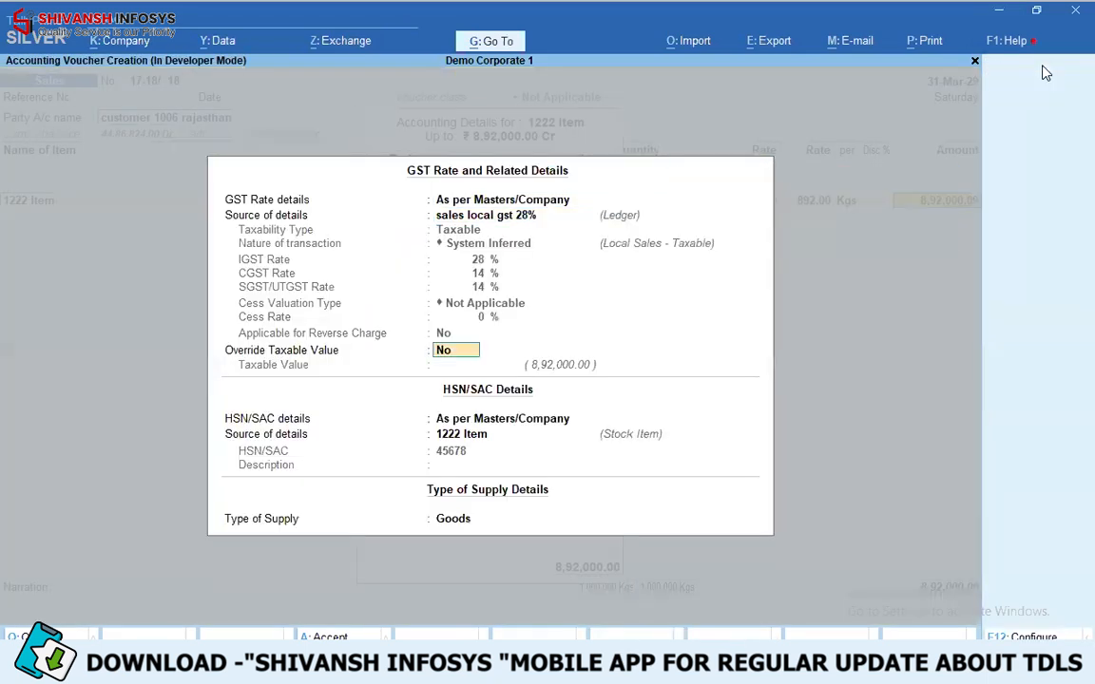
key("Return")
key("Return")
key("Return")
key("Return")
key("Return")
- Record the bill-wise amount for customer 1006 rajasthan as New Ref and submit the voucher for password approval
key("Return")
key("Return")
key("Return")
key("Return")
key("Return")
key("Return")
key("Return")
key("Return")
key("Return")
key("Return")
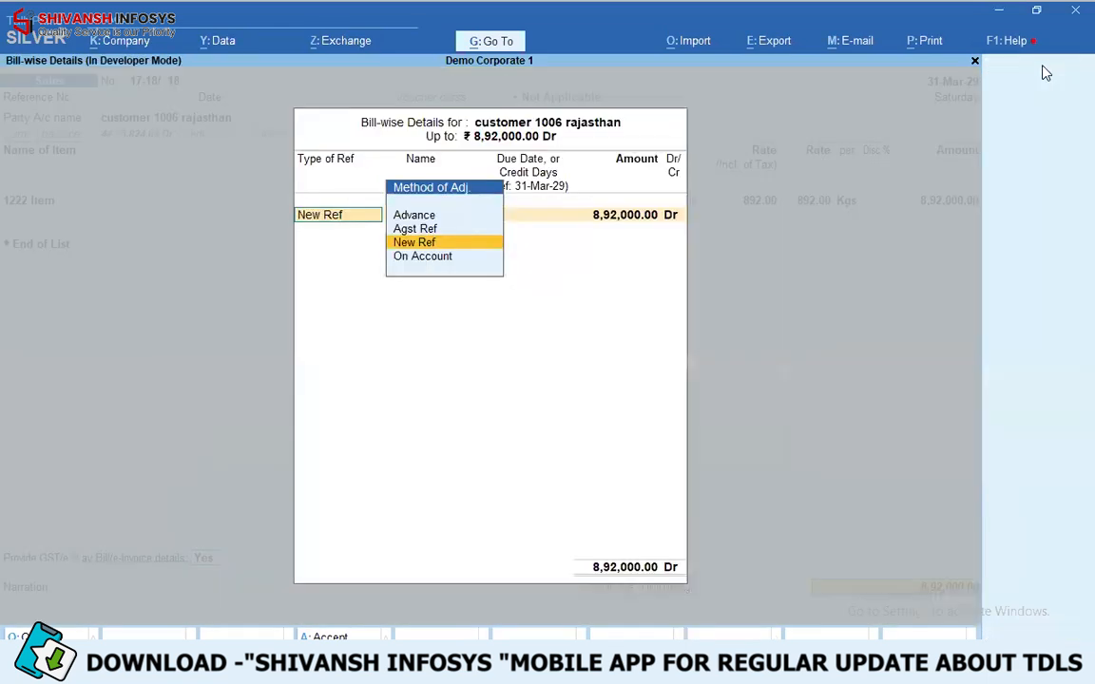
key("Return")
key("Return")
- Try to approve the over-limit voucher with a blank password and no reason
key("Return")
key("Return")
key("Return")
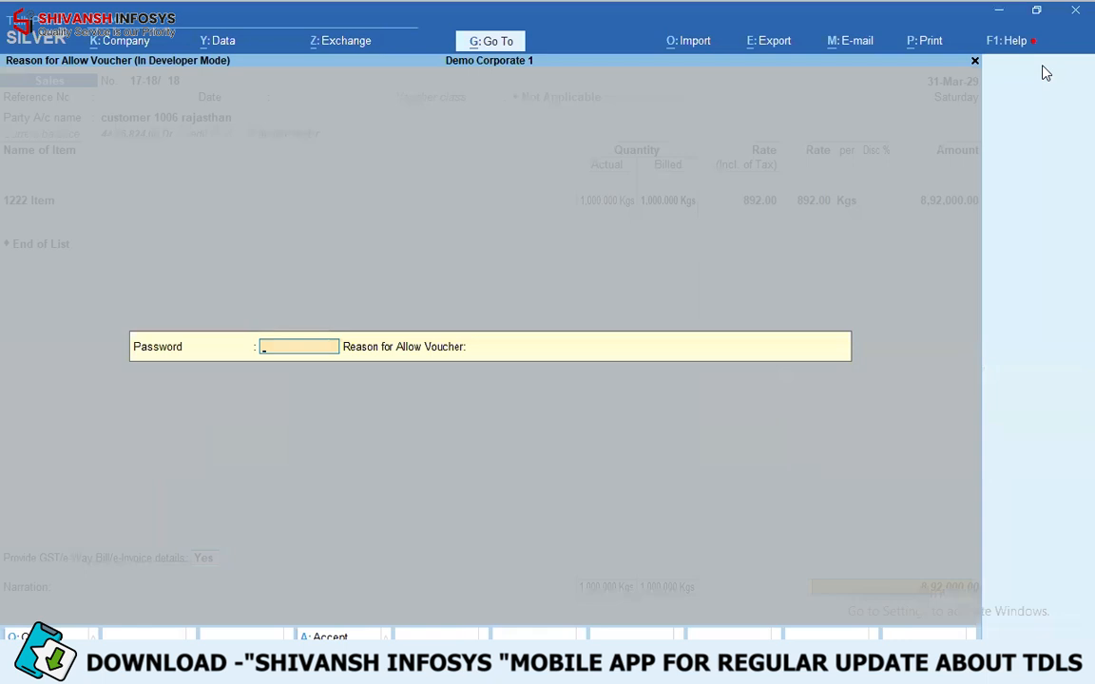
key("Return")
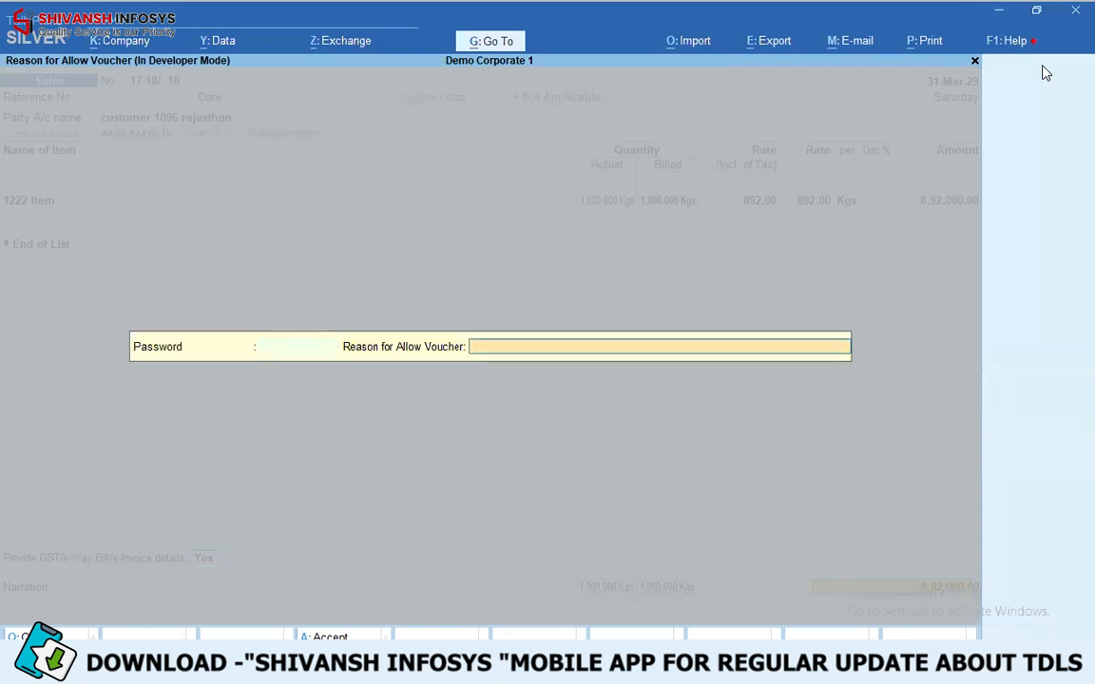
key("Return")
key("Return")
key("Return")
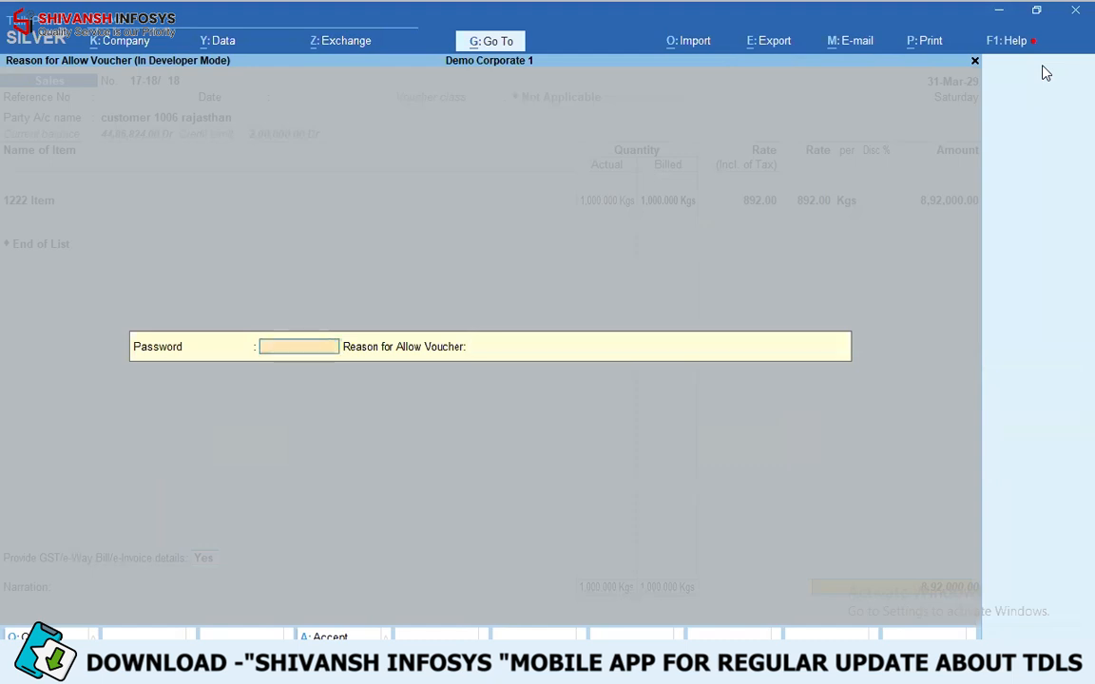
- Enter the approval password and give "permission given by owner" as the reason for allowing the voucher
type("***")
key("Return")
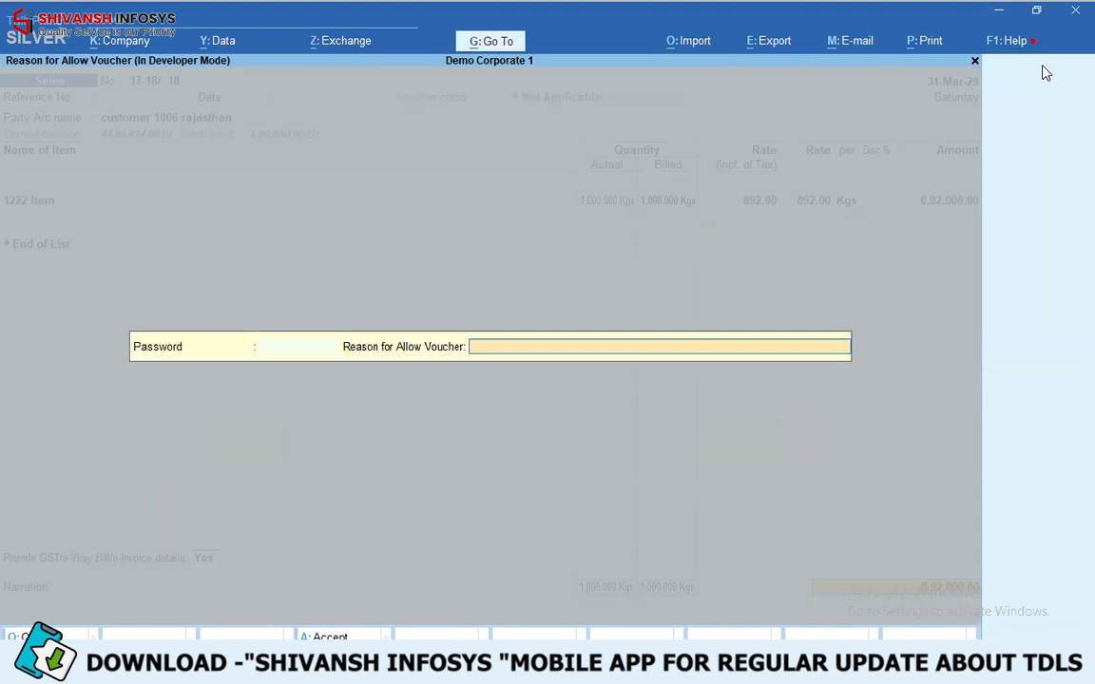
type("permission given by owner")
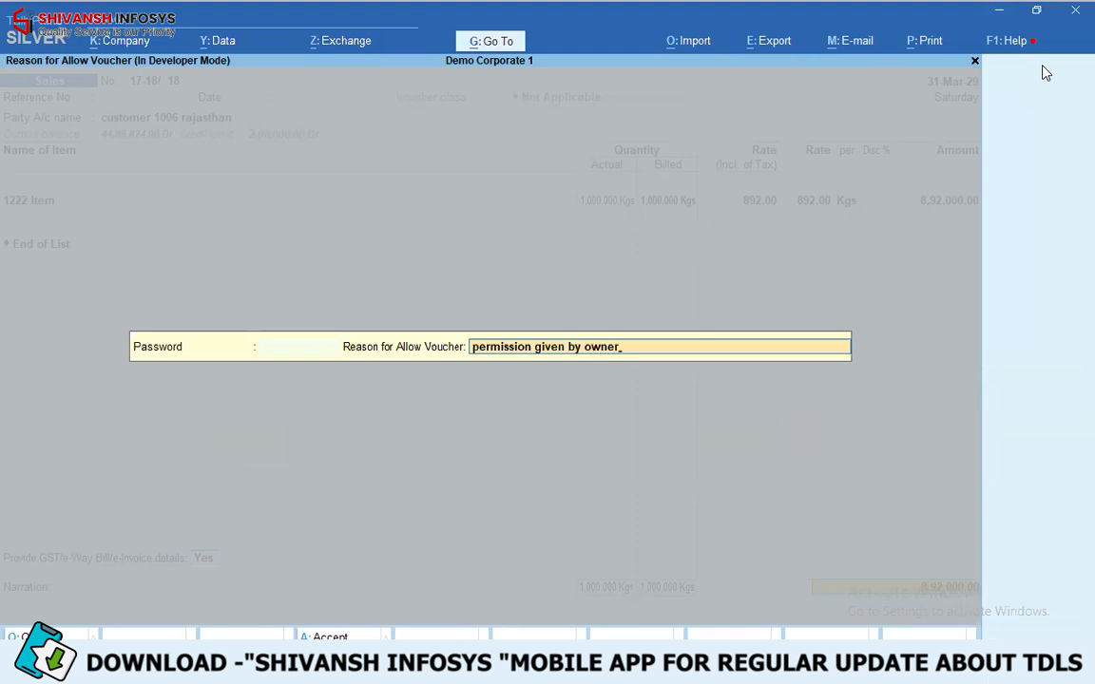
key("Return")
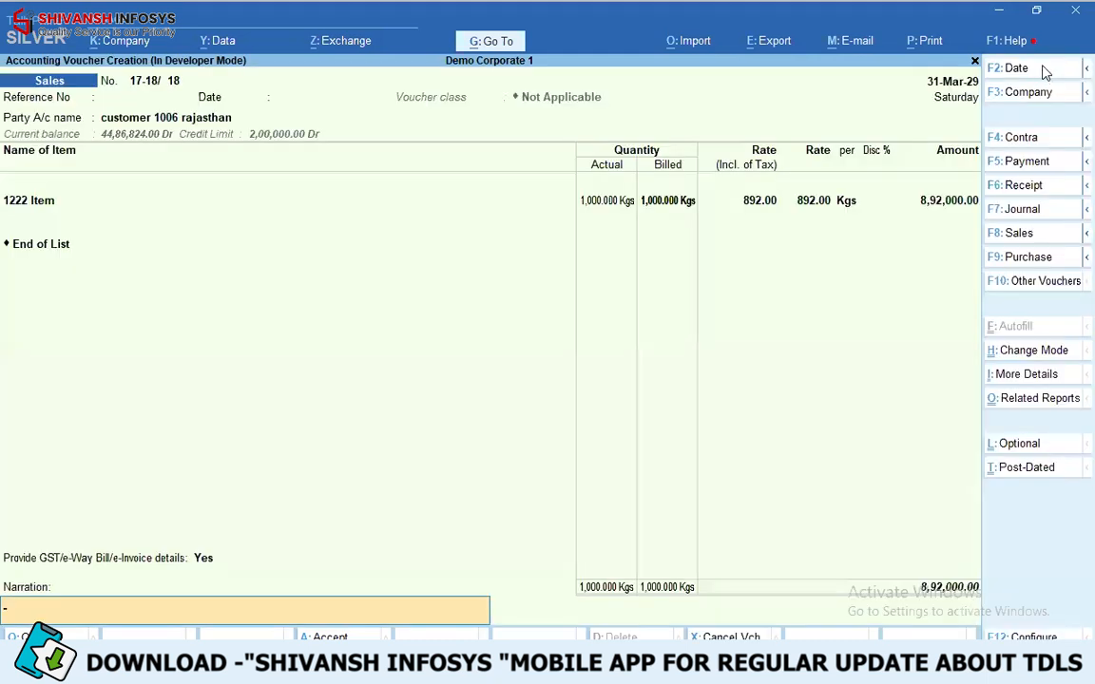
- Accept the sales voucher without a narration and decline generating a payment link/QR code
key("Return")
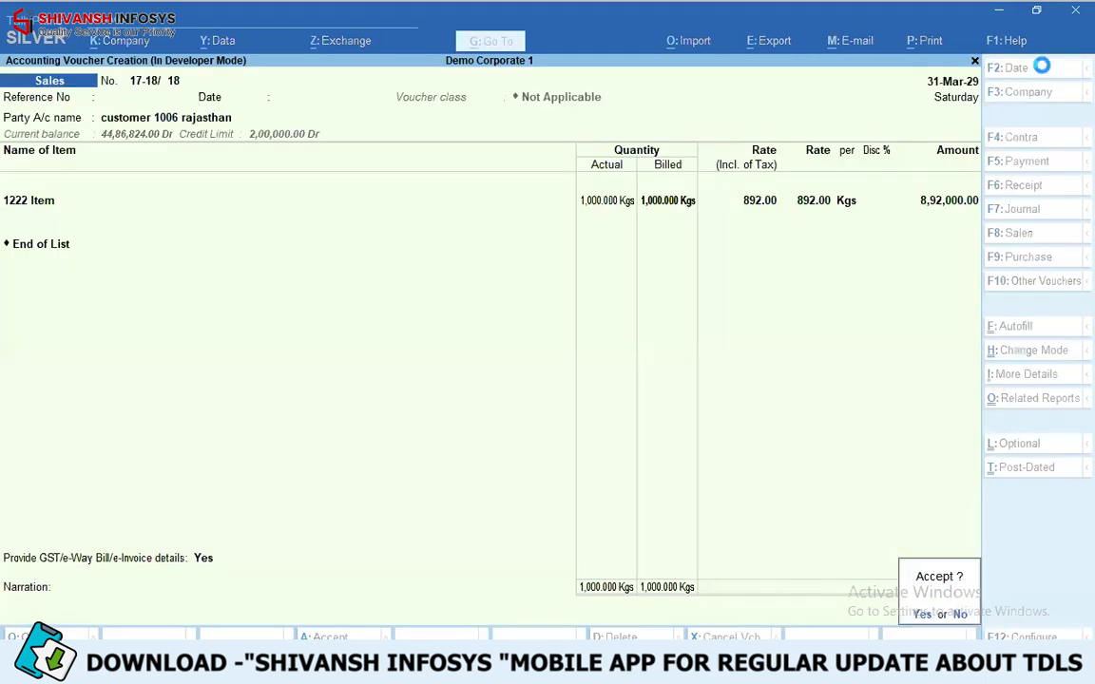
key("Return")
key("n")
key("n")
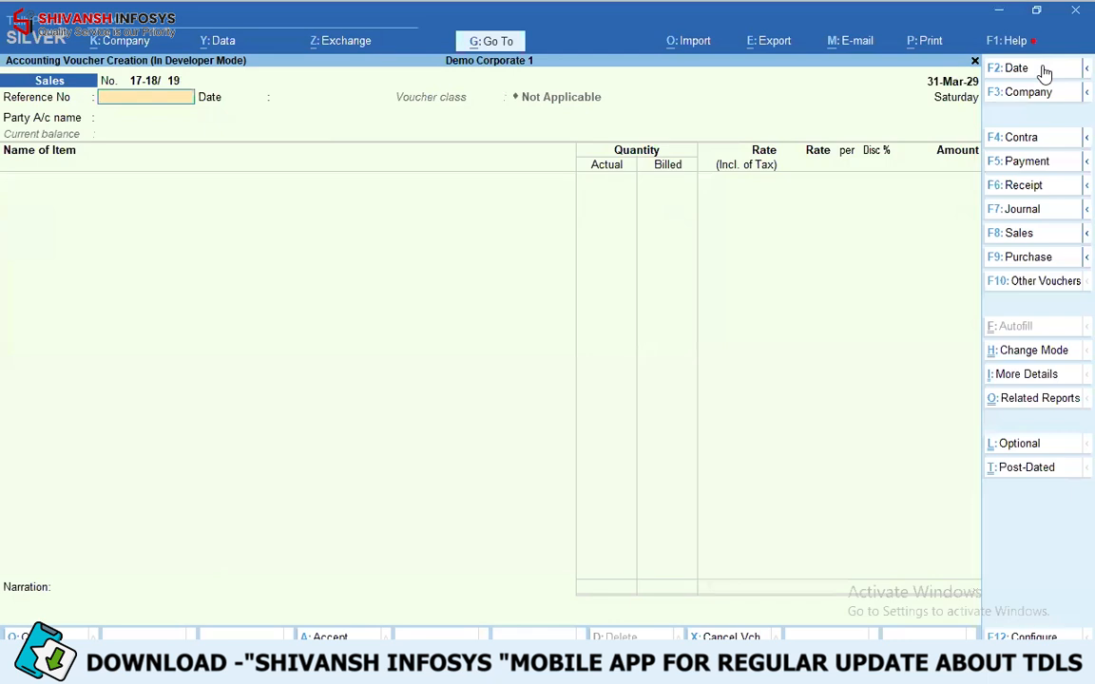
- Start a sales voucher for customer 1006 rajasthan and return from the dispatch details to the party account name
key("Return")
key("Return")
type("1006")
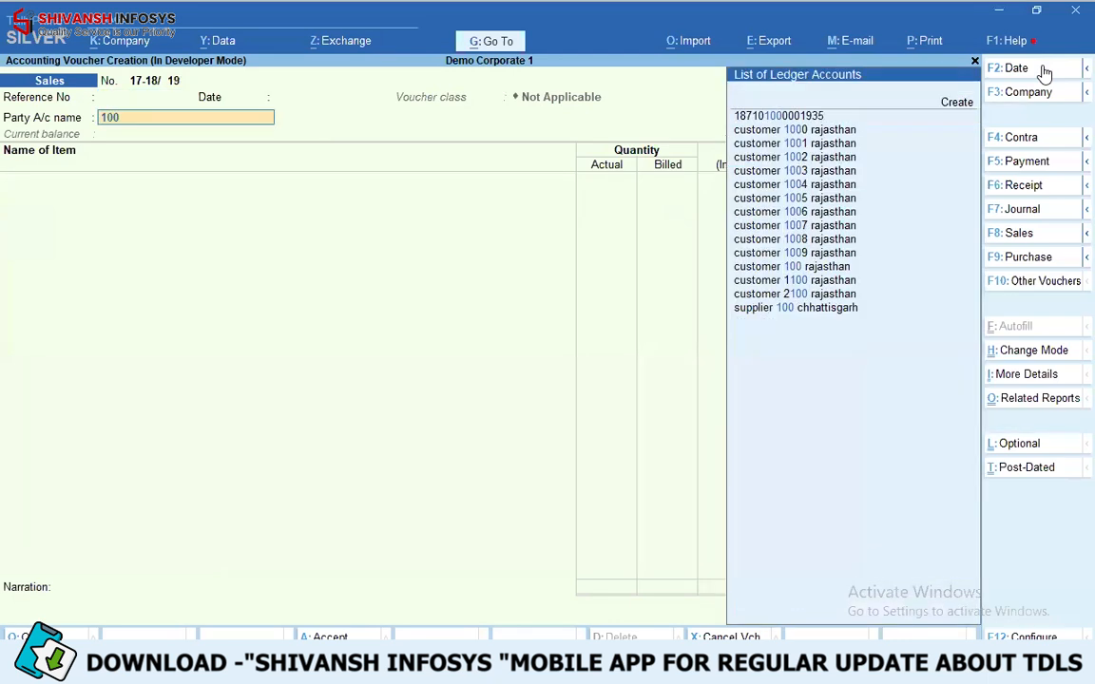
key("Return")
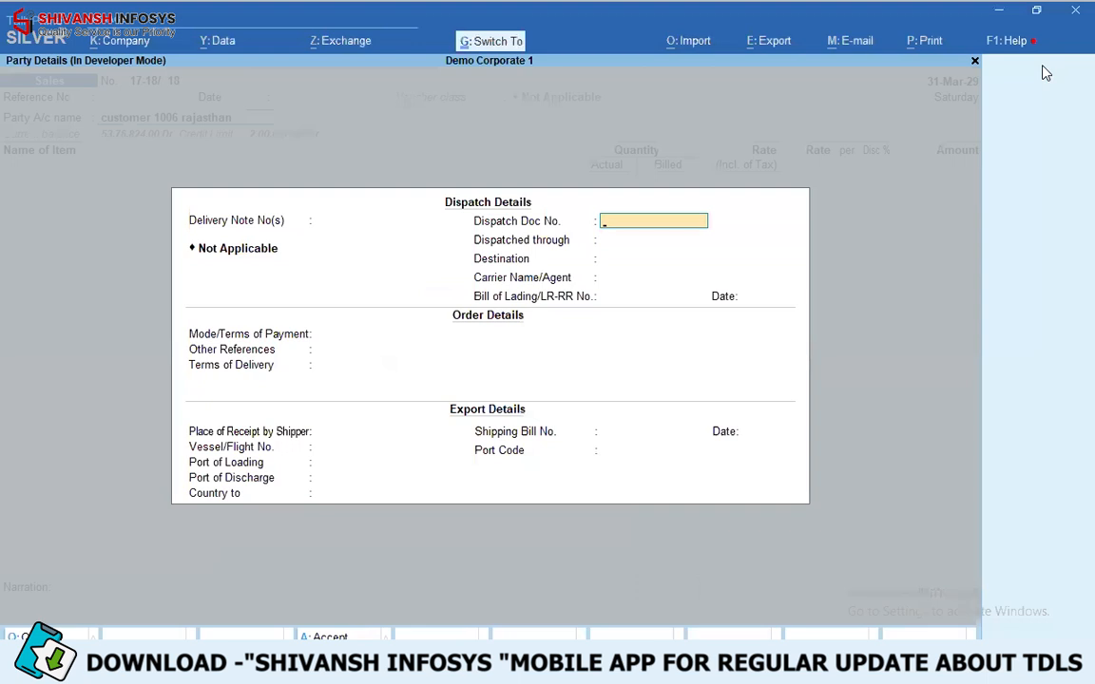
key("ctrl+a")
key("ctrl+a")
key("BackSpace")
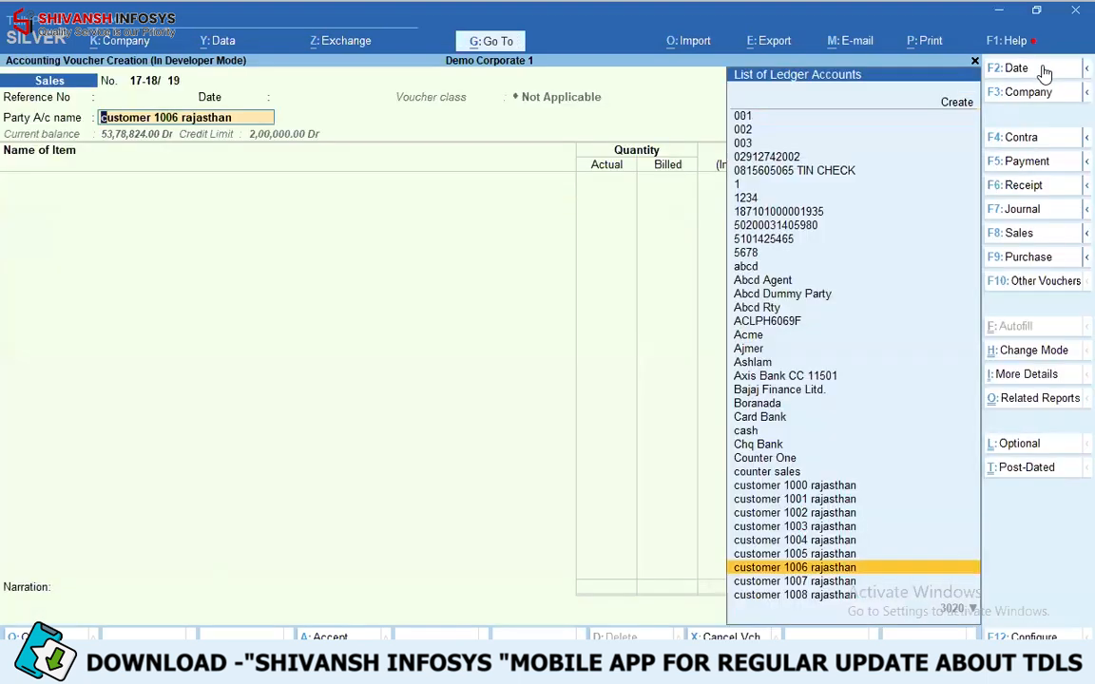
- Examine the Allow Credit Period & Limit setting in the customer 1006 rajasthan ledger, and leave the ledger and voucher without saving
key("ctrl+Return")
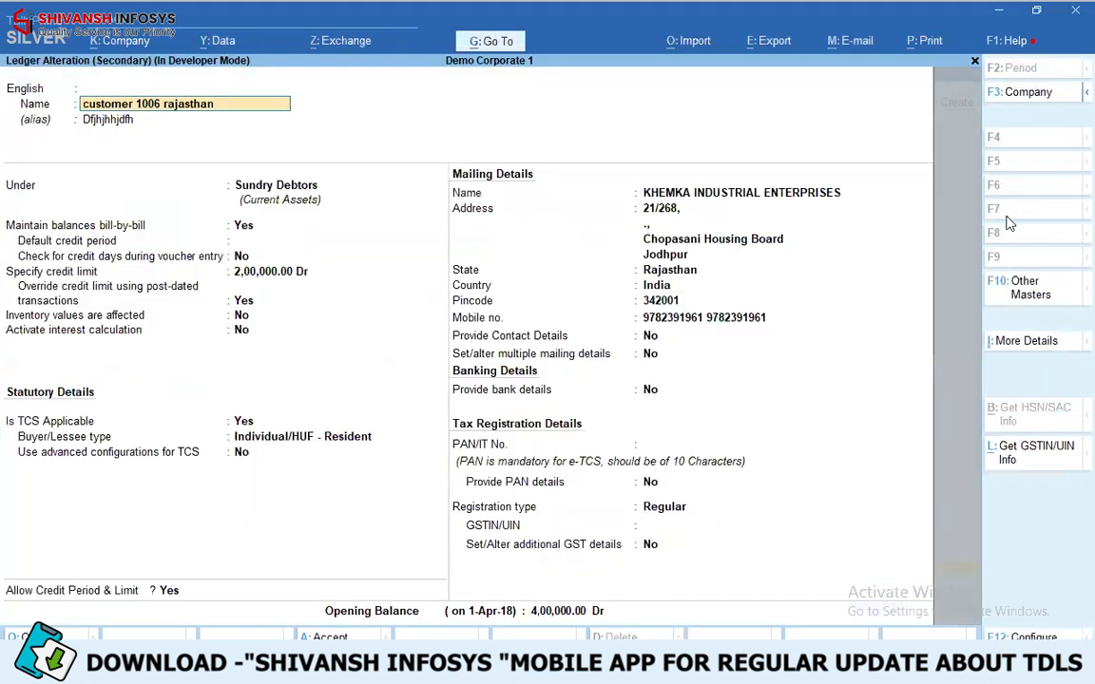
left_click(167, 590)
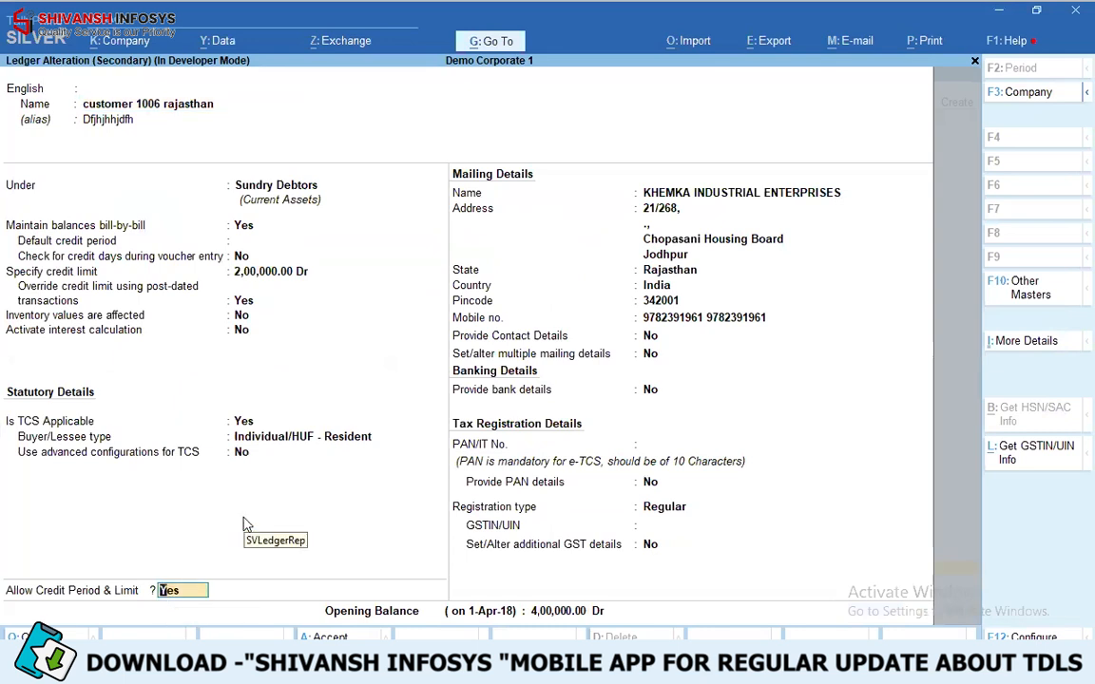
key("Escape")
key("Escape")
key("Escape")
key("Escape")
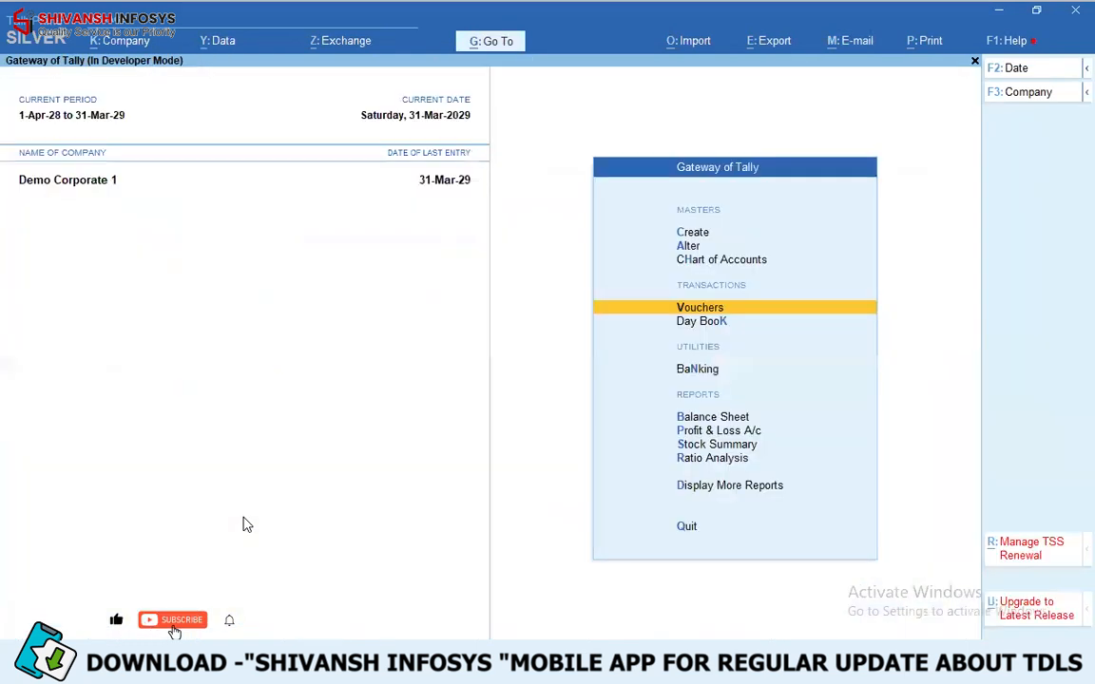
- Start a sales voucher for customer 1006 rajasthan and accept the default dispatch and party details
key("Return")
key("Return")
type("1006")
- Add 1222 Item to the voucher with tracking number Not Applicable, godown Aass and batch 1234
key("Return")
key("ctrl+a")
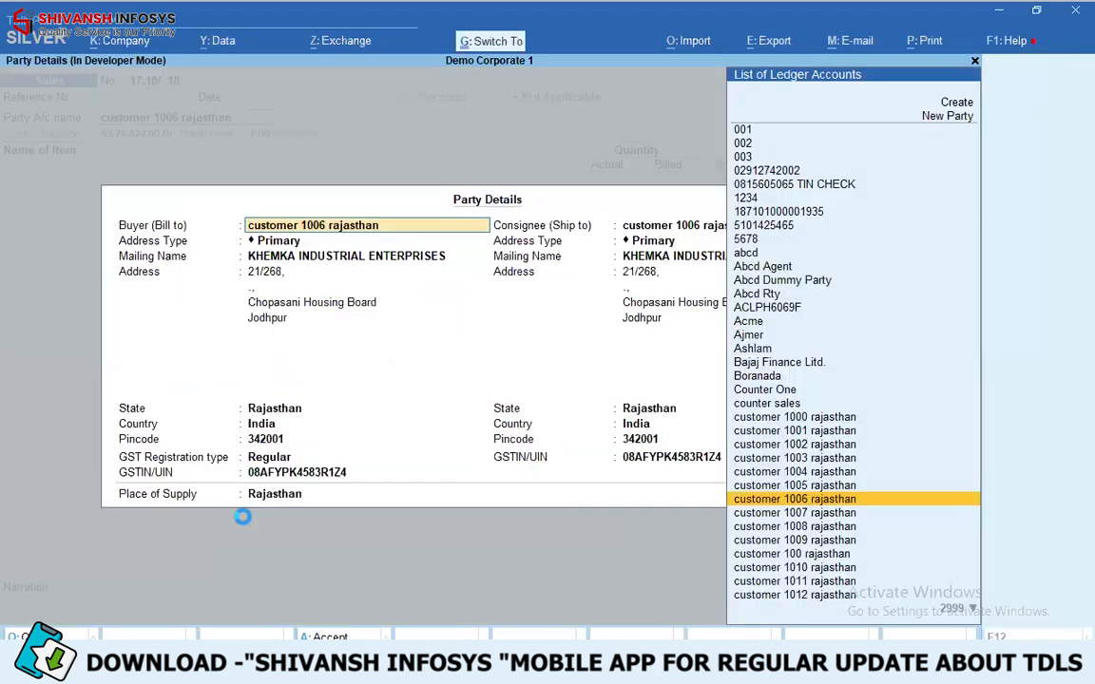
key("ctrl+a")
key("Down")
key("Down")
key("Down")
key("Down")
key("Down")
key("Down")
key("Down")
key("Return")
- Set the allocated quantity of 1222 Item to 1,000 Kgs at the rate of 892.00
key("Return")
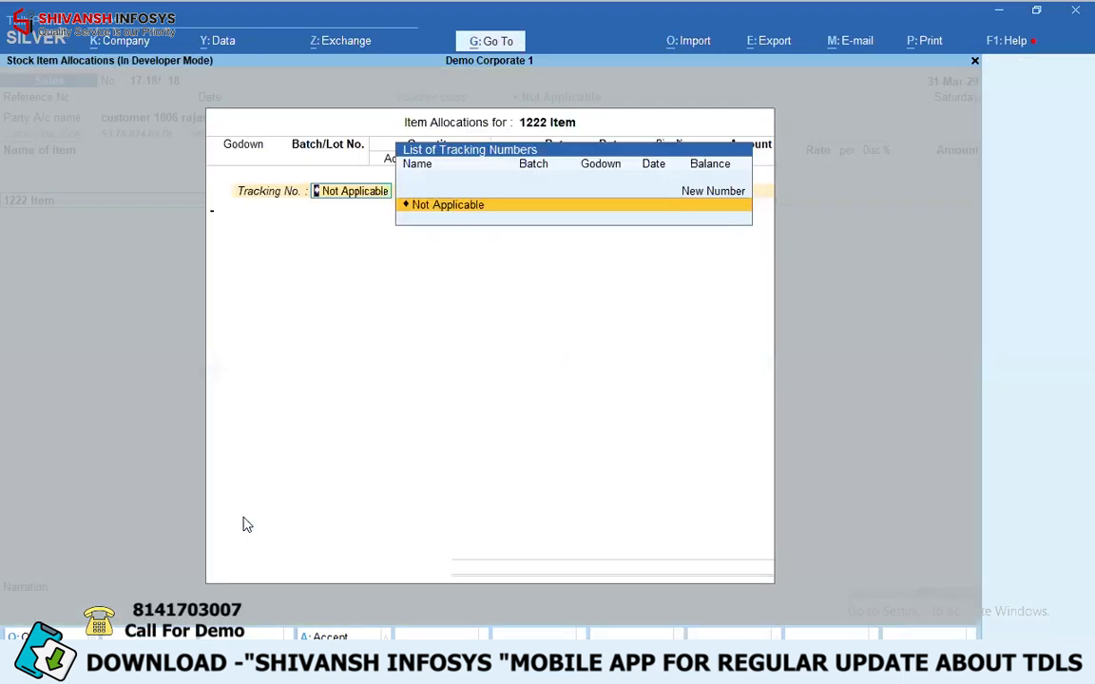
key("Return")
key("Return")
key("Return")
key("Return")
key("Return")
type("1000")
key("Return")
key("BackSpace")
key("BackSpace")
key("Return")
type("1000")
- Finish the item list, accept the GST and e-Way Bill details, and submit the voucher for password approval
key("Return")
key("Return")
key("Return")
key("Return")
key("Return")
key("Return")
key("Return")
key("Return")
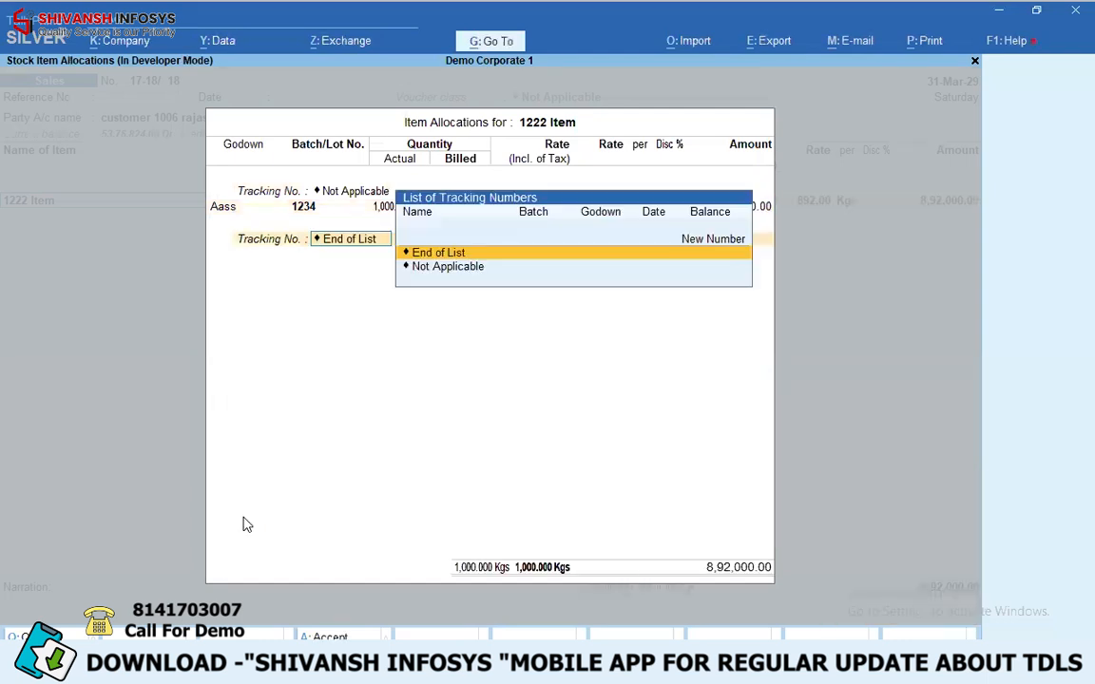
key("Return")
key("Return")
key("Return")
key("Return")
key("Return")
key("Return")
key("Return")
key("Return")
key("Return")
key("Return")
key("Return")
key("Return")
key("Return")
key("Return")
key("Return")
key("Return")
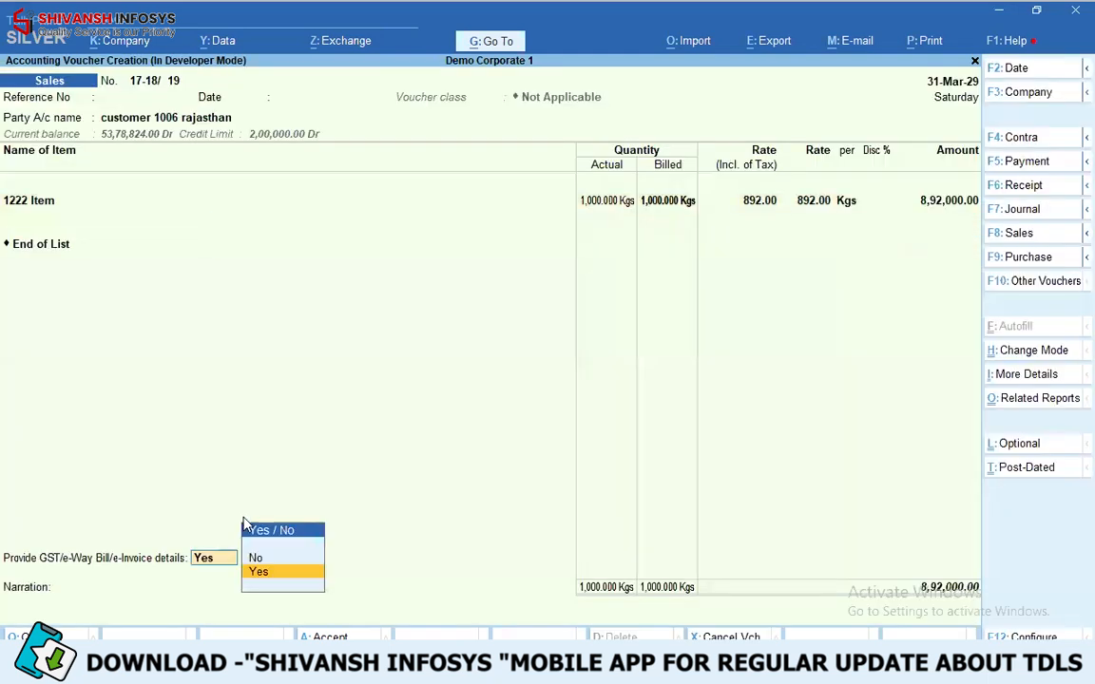
key("Return")
key("Return")
key("Return")
key("Return")
key("Return")
key("Return")
key("Return")
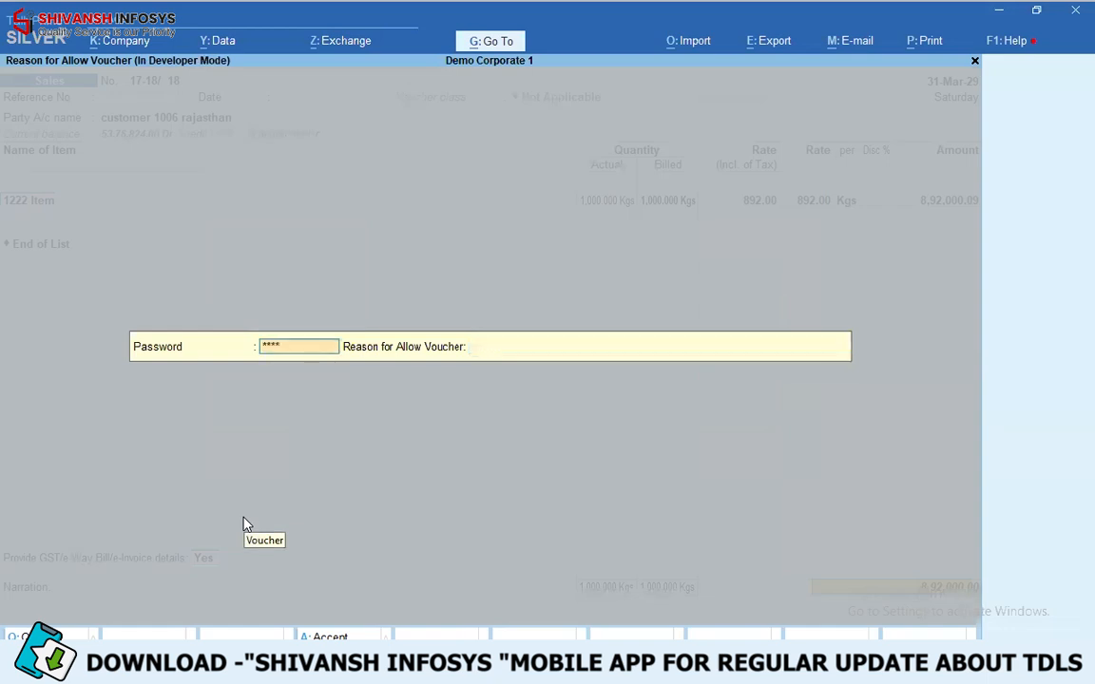
- Enter the approval password and fill in "kjkfdjhfjhj" as the reason for allowing the voucher
key("BackSpace")
key("BackSpace")
type("kjkhhjhjhj")
key("Return")
key("Return")
key("Return")
- Start a sales voucher for Abcd Dummy Party and accept the default dispatch and party details
key("Return")
- Save the approved voucher and decline generating a payment link/QR code
key("n")
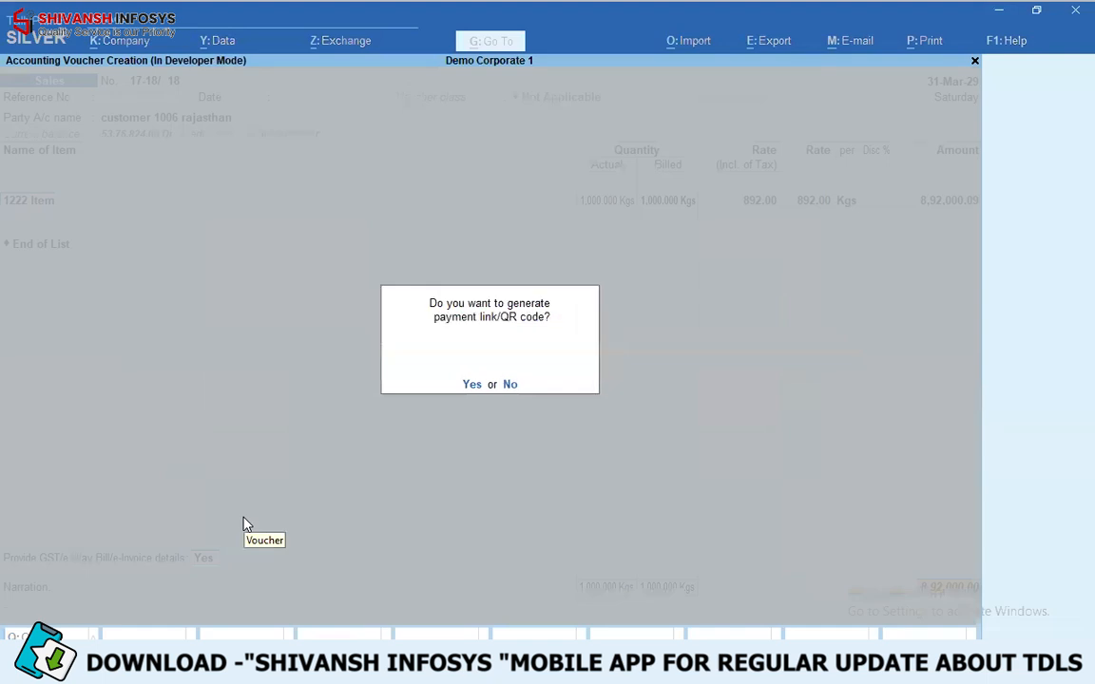
key("n")
key("Return")
key("Return")
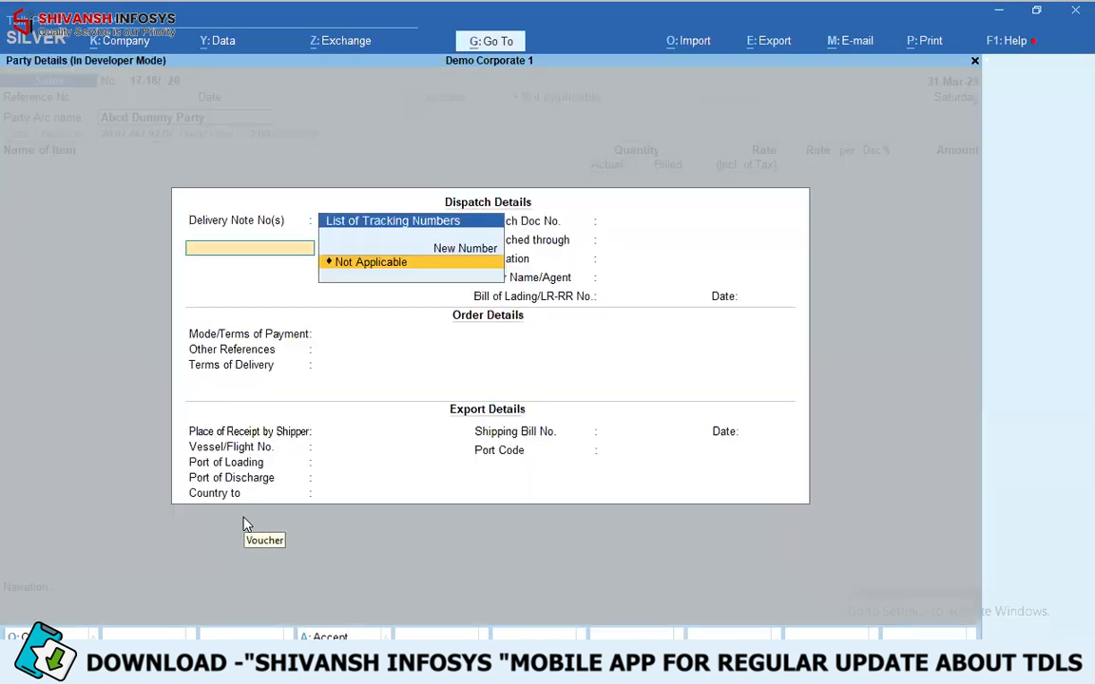
key("ctrl+a")
key("ctrl+a")
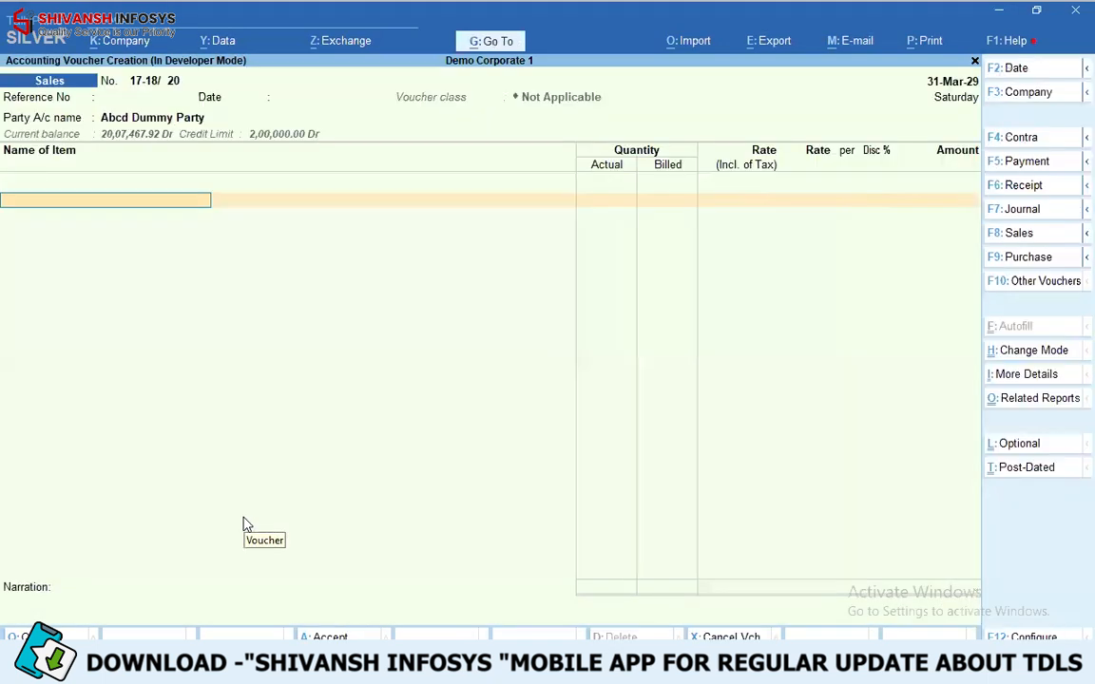
- Add 1222 Item from godown Aass, batch 1234, with a quantity of 100 Kgs at the rate of 892.00
key("Return")
key("Return")
key("Return")
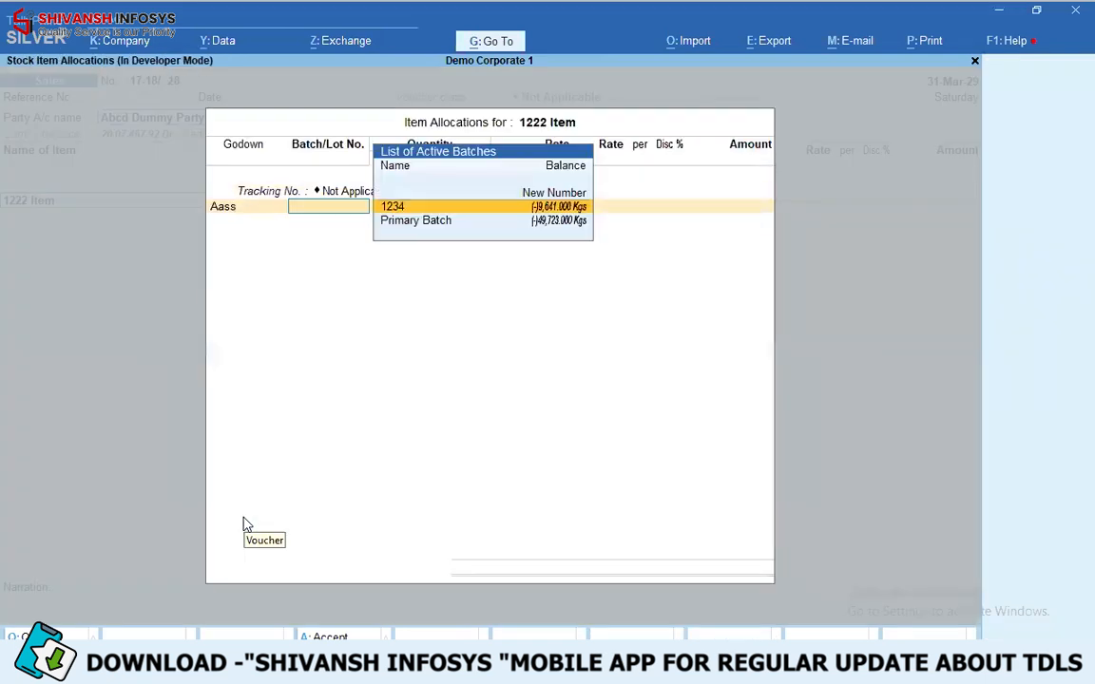
key("Return")
key("Return")
key("Return")
type("100")
key("Return")
key("ctrl+a")
key("Return")
- Try to save the over-limit voucher for Abcd Dummy Party, and quit the voucher without saving
key("ctrl+a")
key("ctrl+a")
key("ctrl+a")
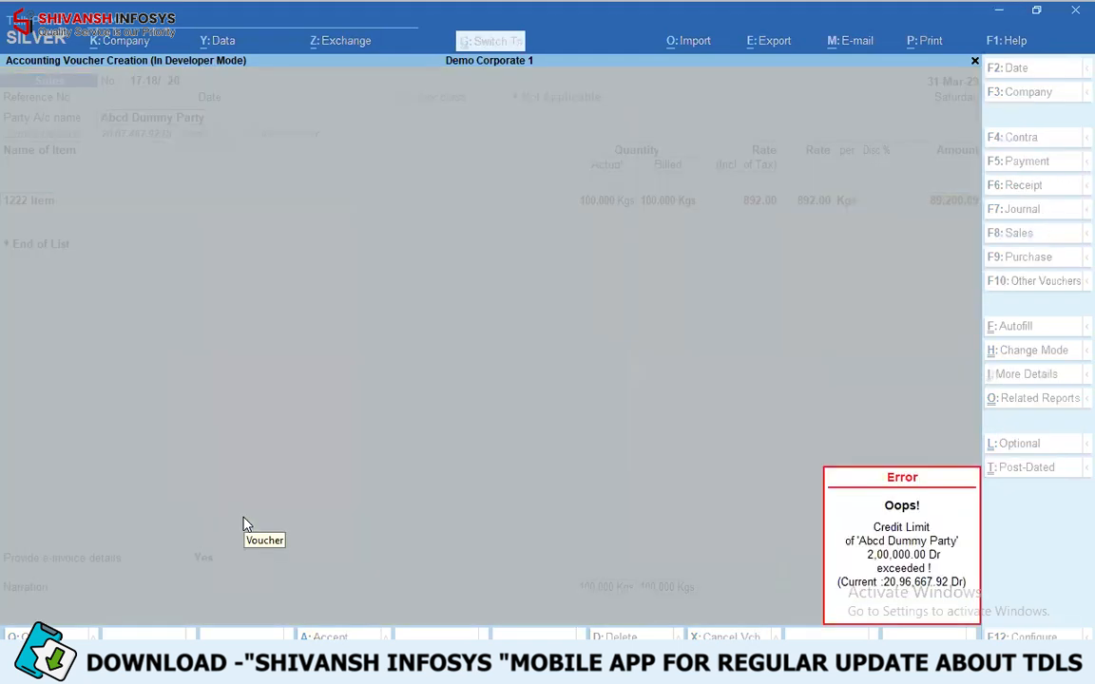
key("Escape")
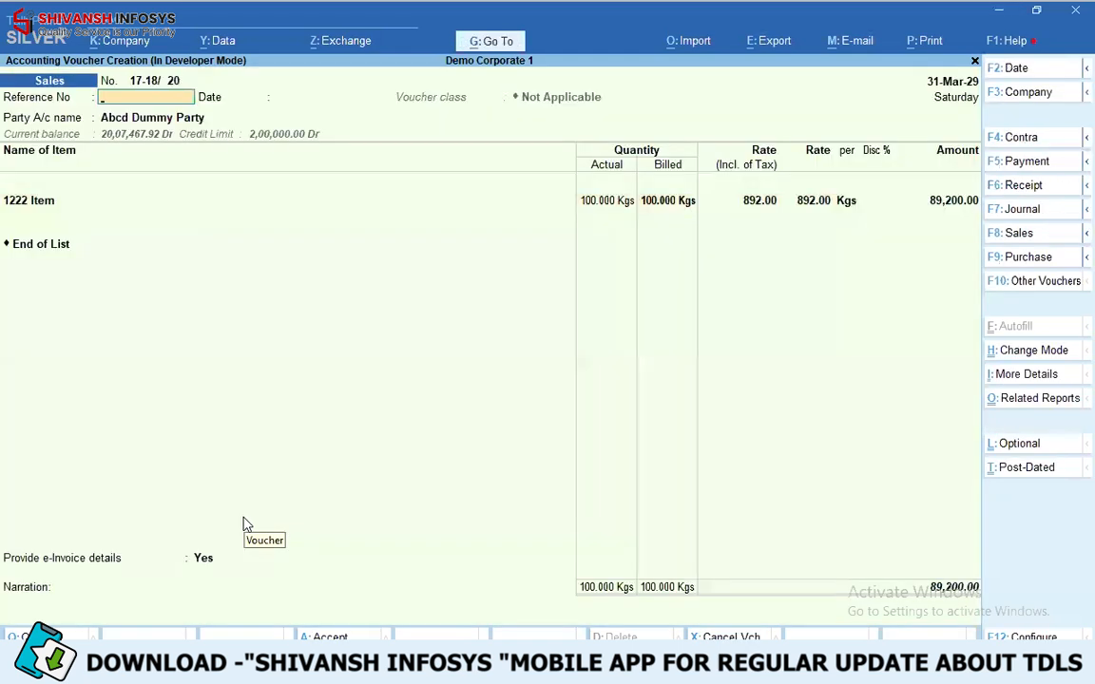
key("ctrl+q")
key("ctrl+q")
key("Escape")
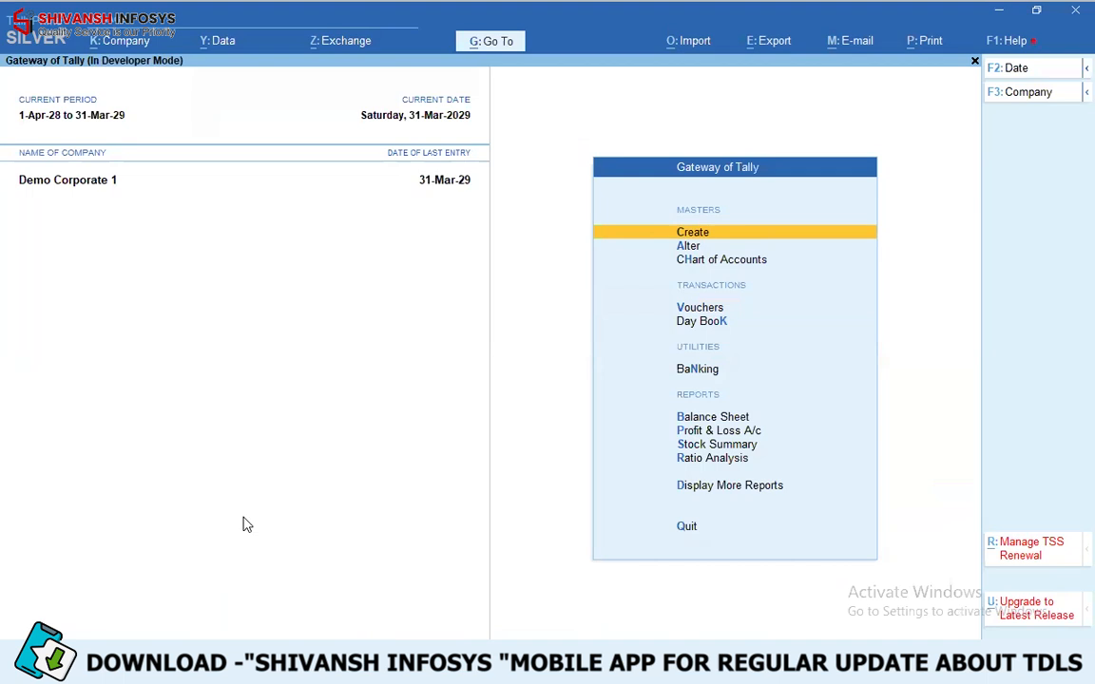
- Open the Day Book and show the reasons recorded for the allowed vouchers
key("d")
key("d")
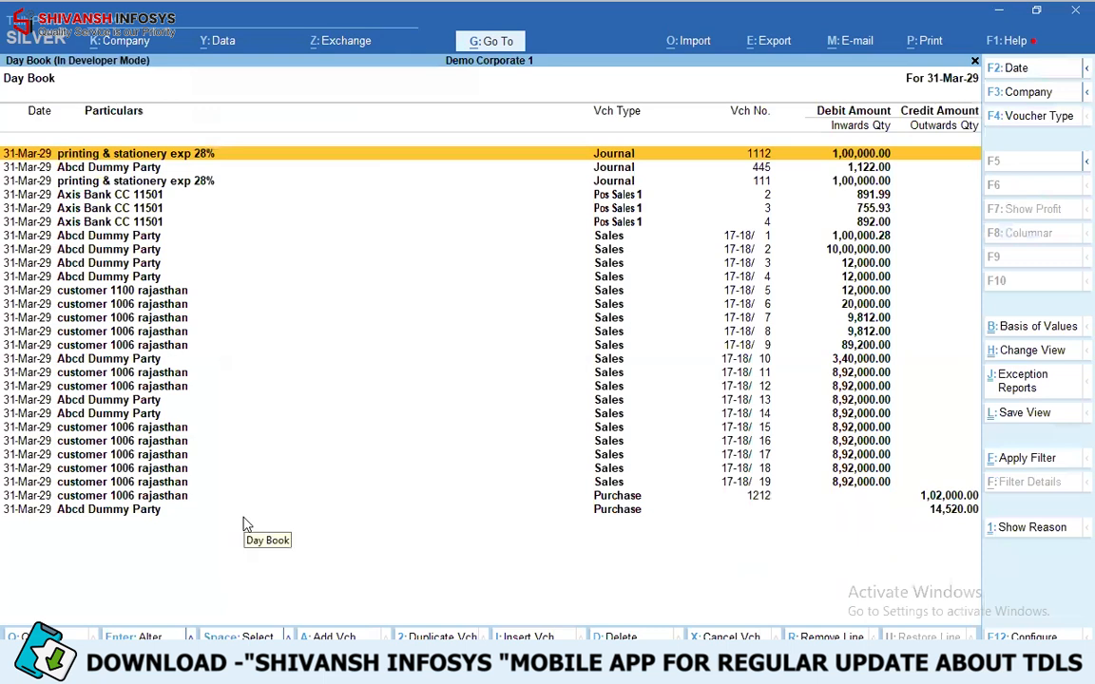
key("Escape")
key("Escape")
key("d")
key("d")
left_click(1032, 528)
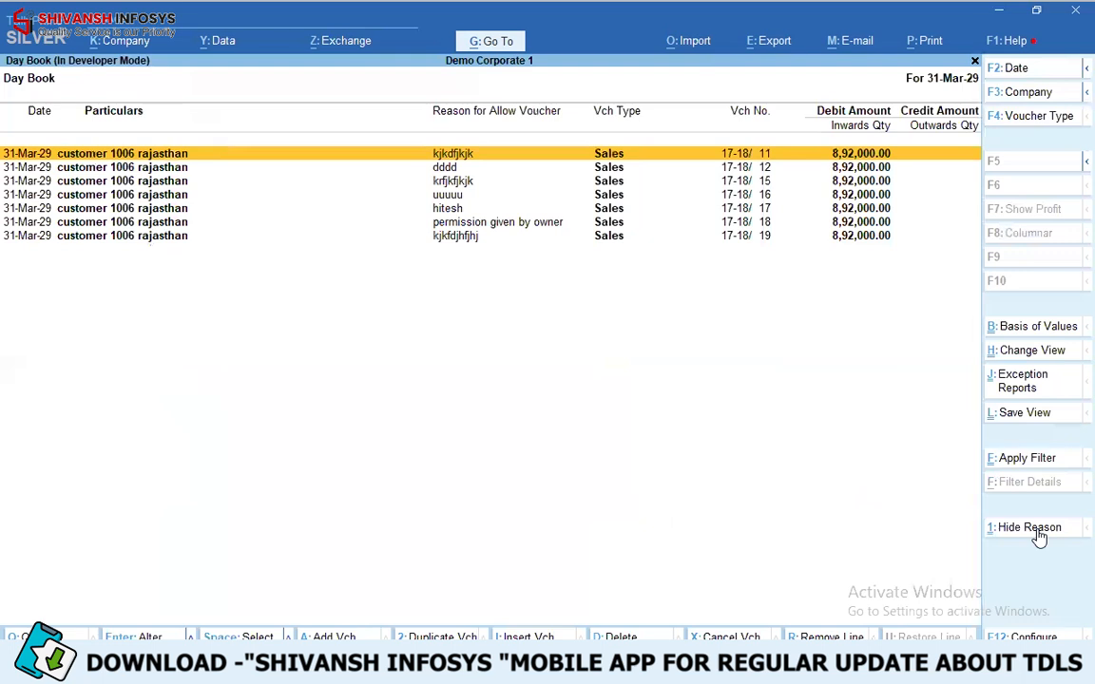
- Review the reason for each allowed voucher down to 17-18/ 19, and close the Day Book
key("Down")
key("Down")
key("Down")
key("Down")
key("Down")
key("Down")
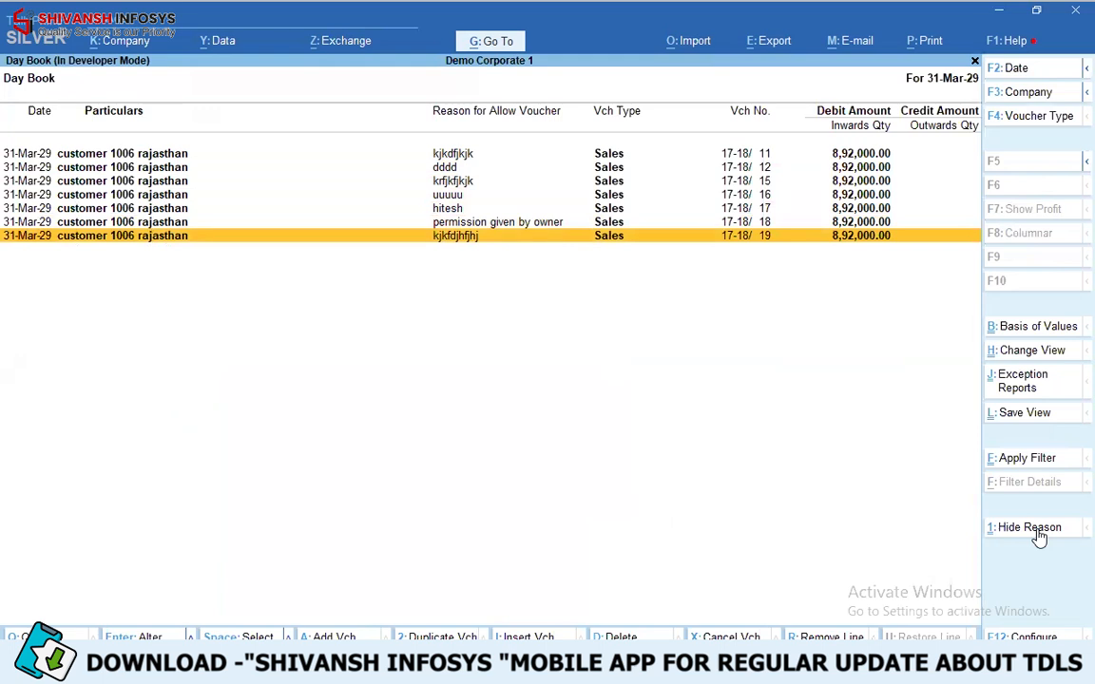
key("Escape")
key("Escape")
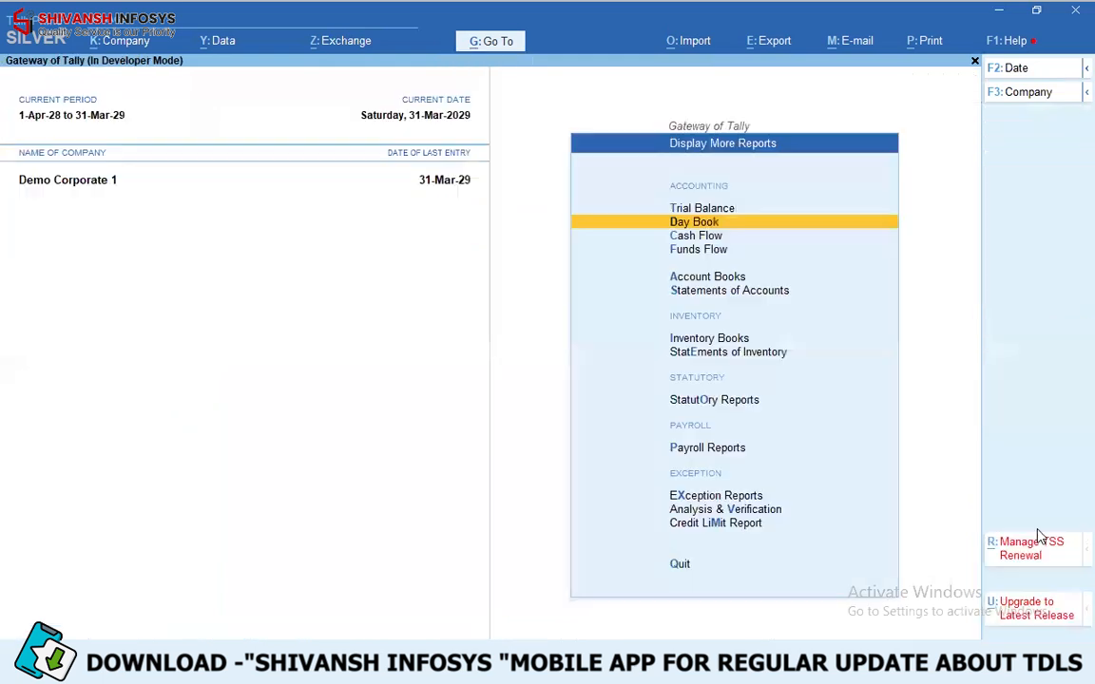
- Open the customer 1006 rajasthan ledger for alteration
key("Down")
key("Down")
key("Down")
key("Return")
key("Down")
key("Return")
type("1006")
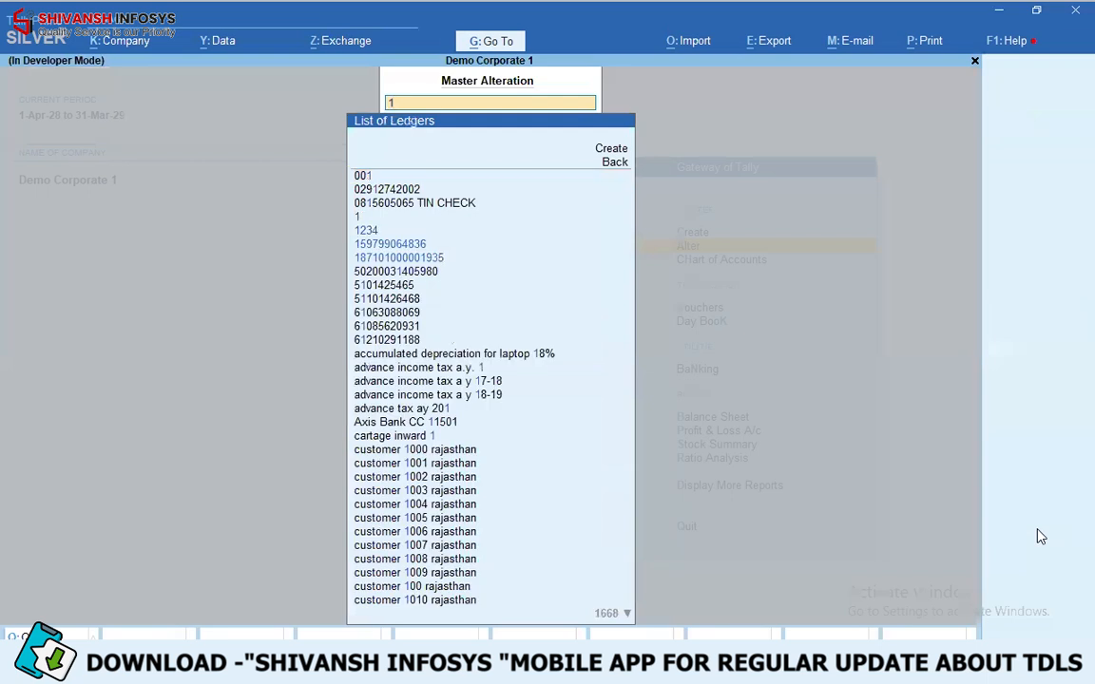
key("Return")
- Set the ledger's default credit period to 10 Days, and quit the ledger alteration without saving
key("Return")
key("Return")
key("Return")
key("Return")
key("Return")
key("Return")
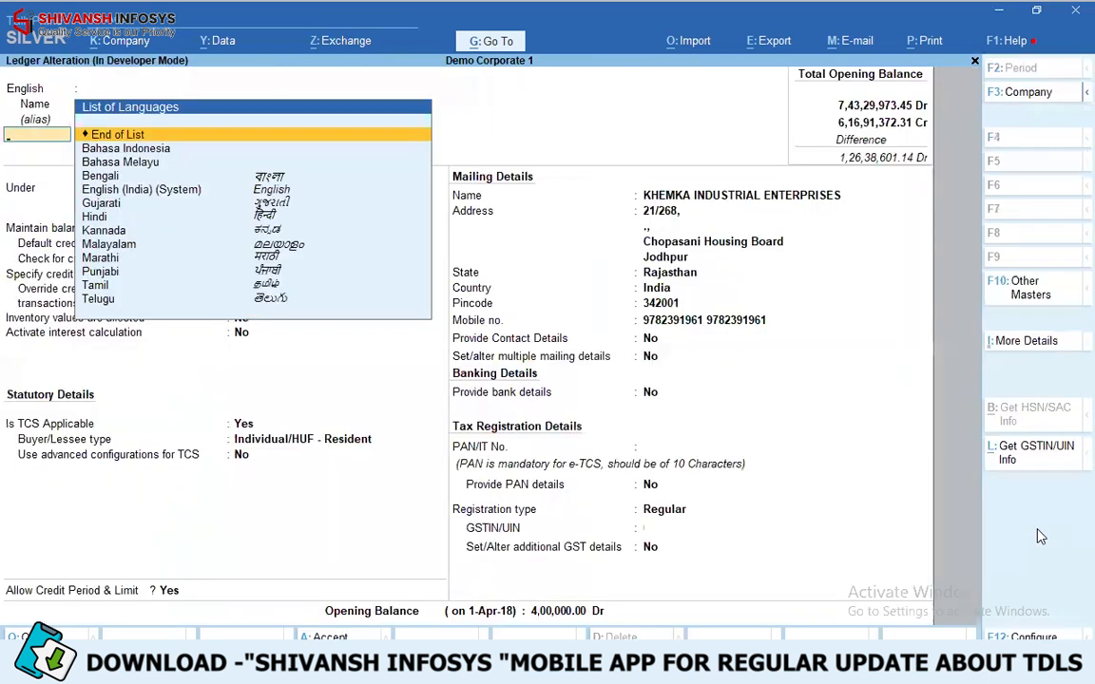
type("10")
key("Return")
key("Return")
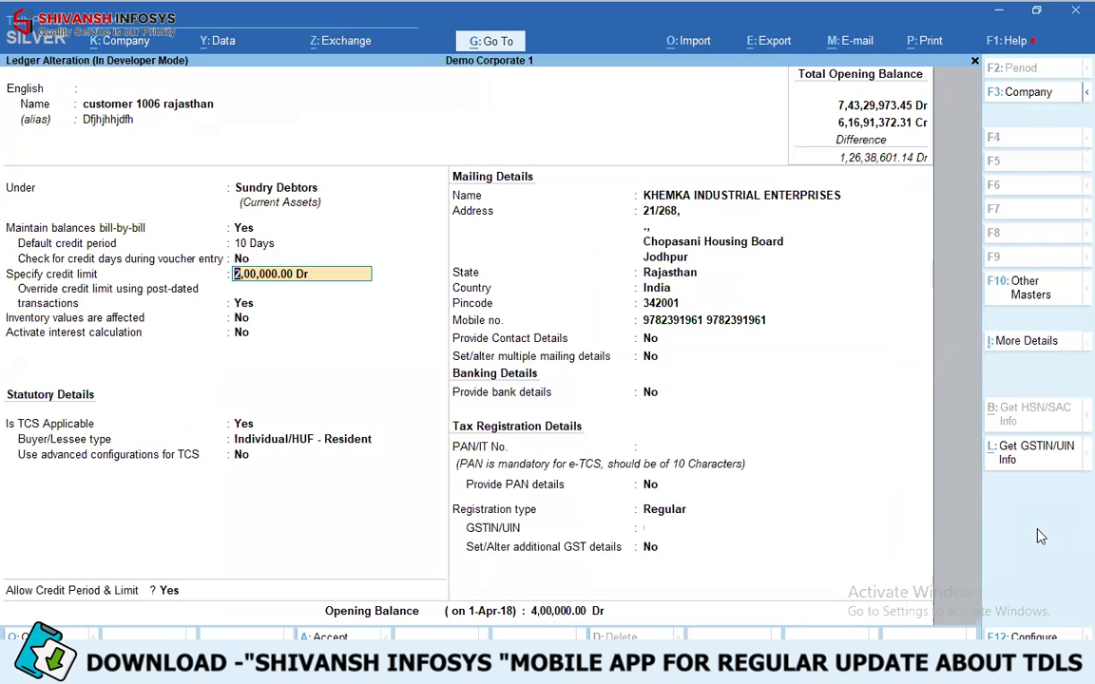
key("ctrl")
key("ctrl+q")
key("Escape")
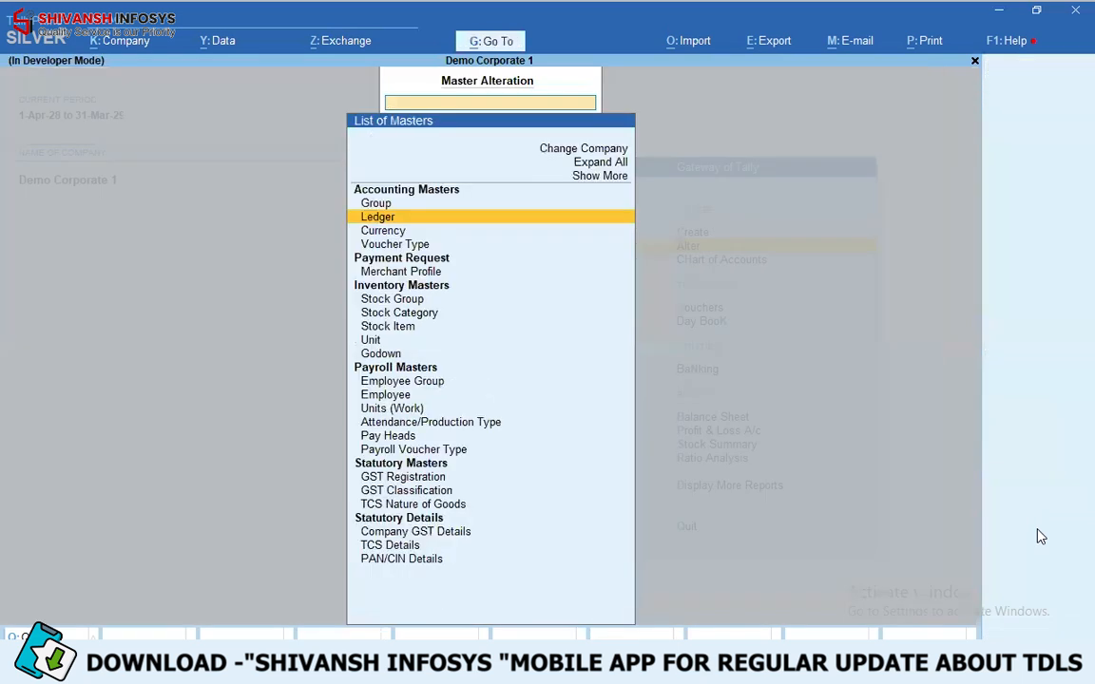
- Open the Abcd Dummy Party ledger for alteration and set its default credit period to 10 Days
key("Return")
key("Return")
key("Return")
key("Return")
key("Return")
key("Return")
type("10")
- Keep Allow Credit Period & Limit at No for Abcd Dummy Party, save the ledger and leave ledger alteration
key("Return")
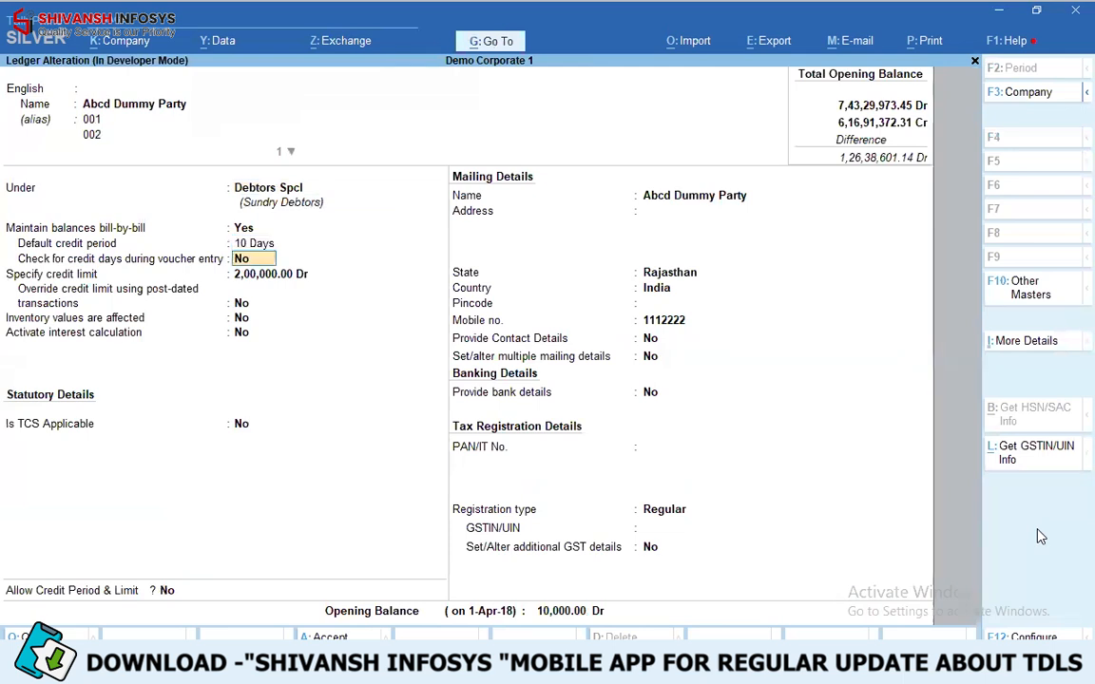
key("Return")
key("Return")
key("Return")
key("Return")
key("Return")
key("Return")
key("Return")
key("BackSpace")
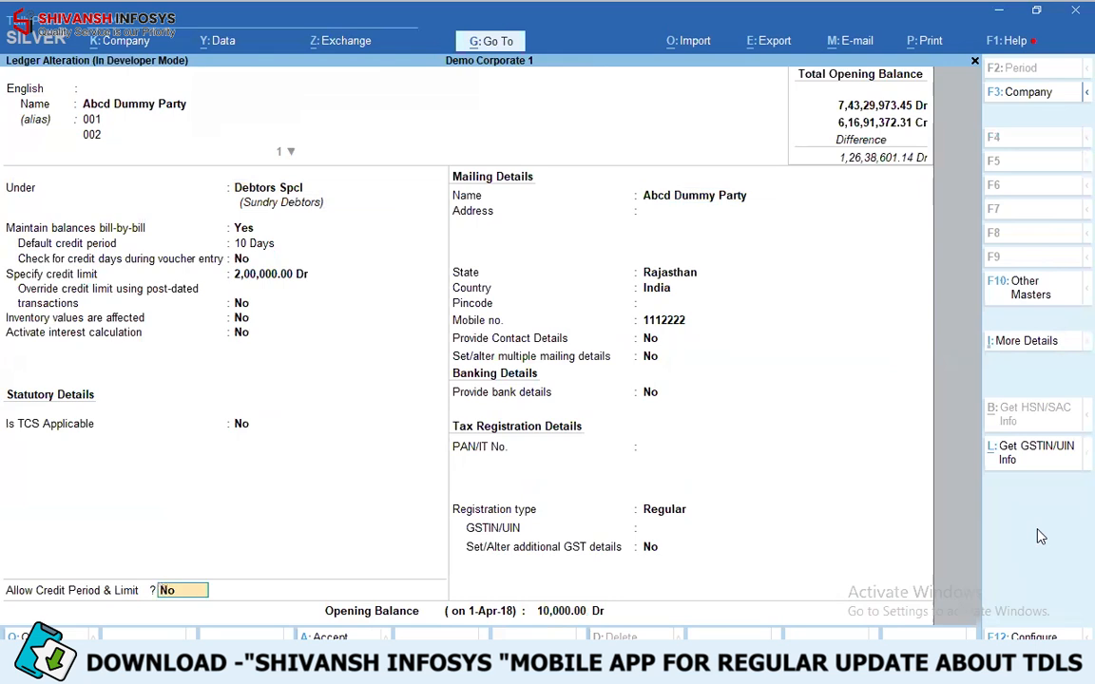
key("ctrl+q")
key("Escape")
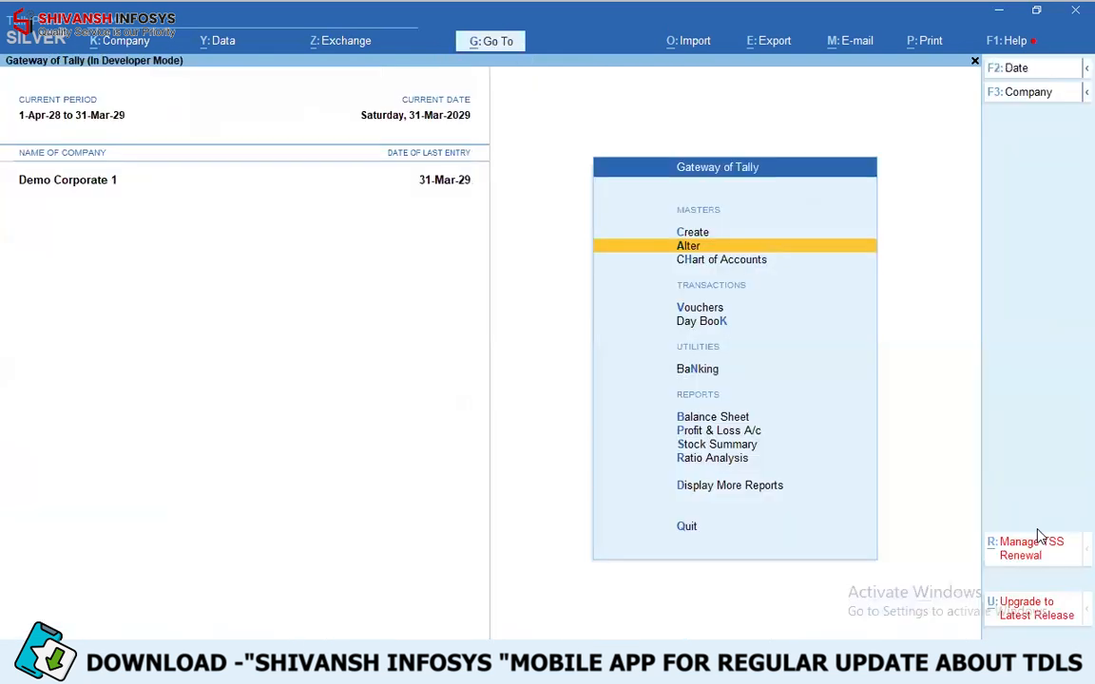
- Start a sales voucher for Abcd Dummy Party and accept its dispatch and party details
key("v")
key("Return")
key("Return")
key("Return")
key("ctrl")
key("ctrl+a")
key("ctrl+a")
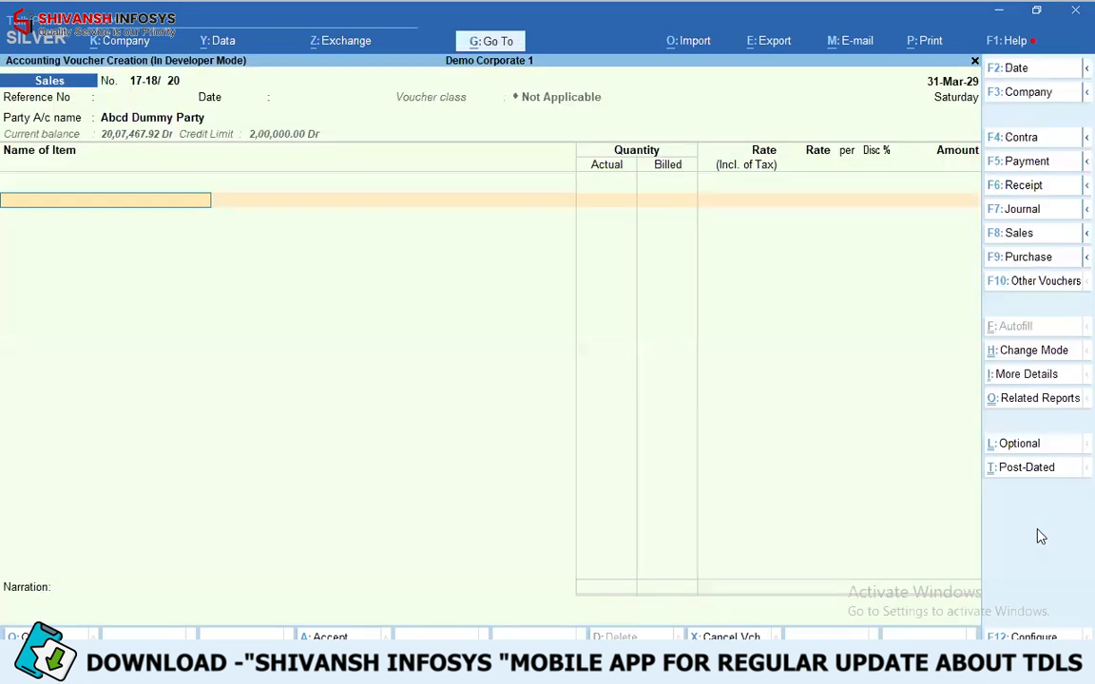
- Add 1222 Item to the voucher with 100 Kgs from godown Aass, batch 1234, at rate 892.00
key("Down")
key("Down")
key("Down")
key("Down")
key("Return")
key("Return")
key("Return")
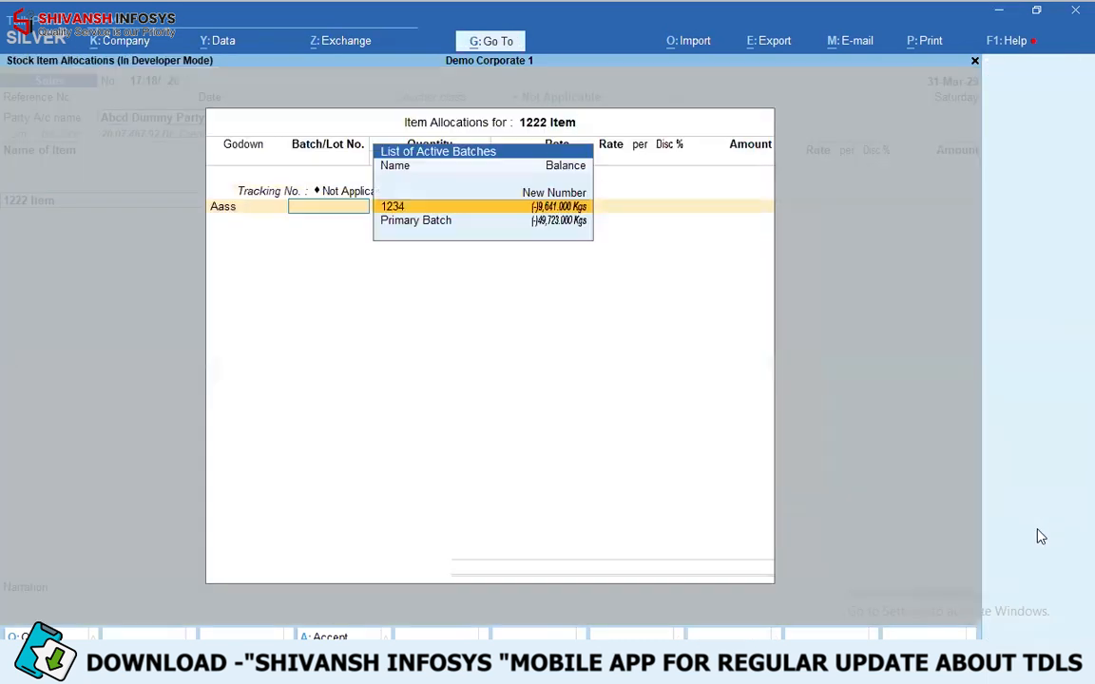
key("Return")
type("100")
key("Return")
key("Return")
key("Return")
key("Return")
key("Return")
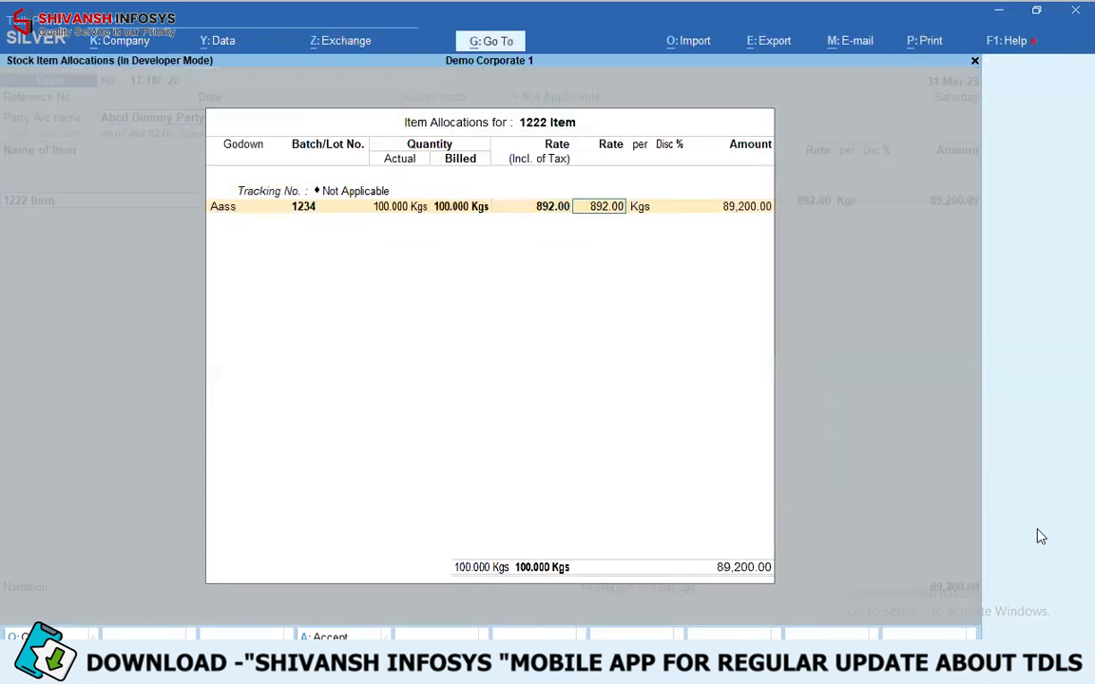
- Accept sales local gst 28% as the GST source and try to complete the bill-wise details with 10 Days credit
key("Return")
key("Return")
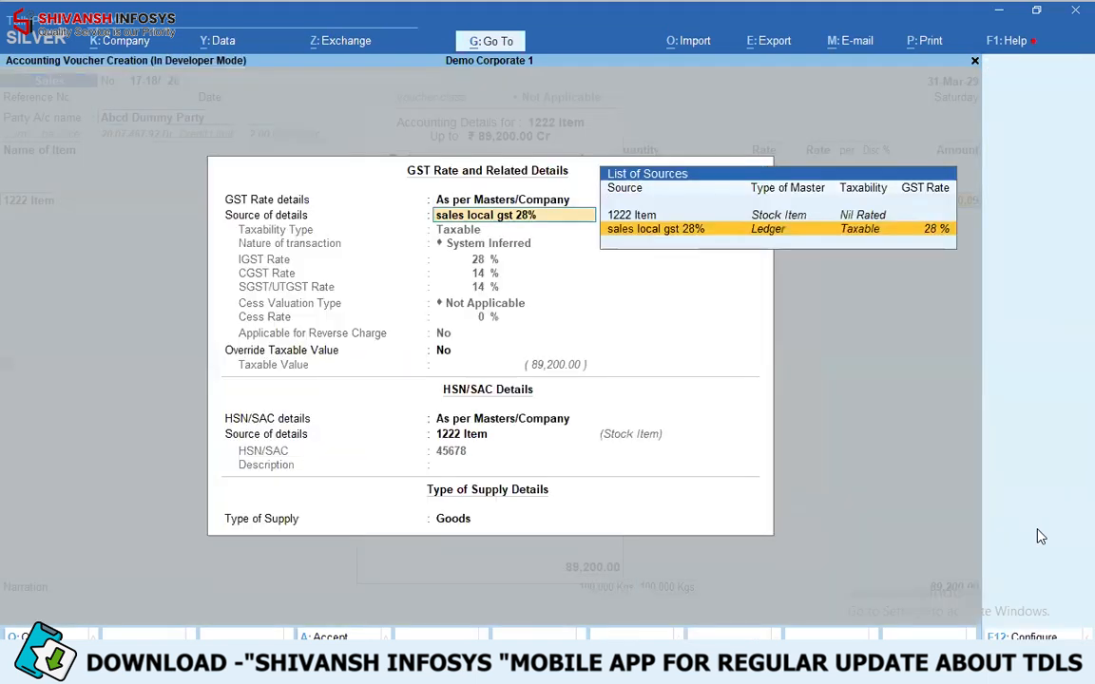
key("Return")
key("Return")
key("Return")
key("Return")
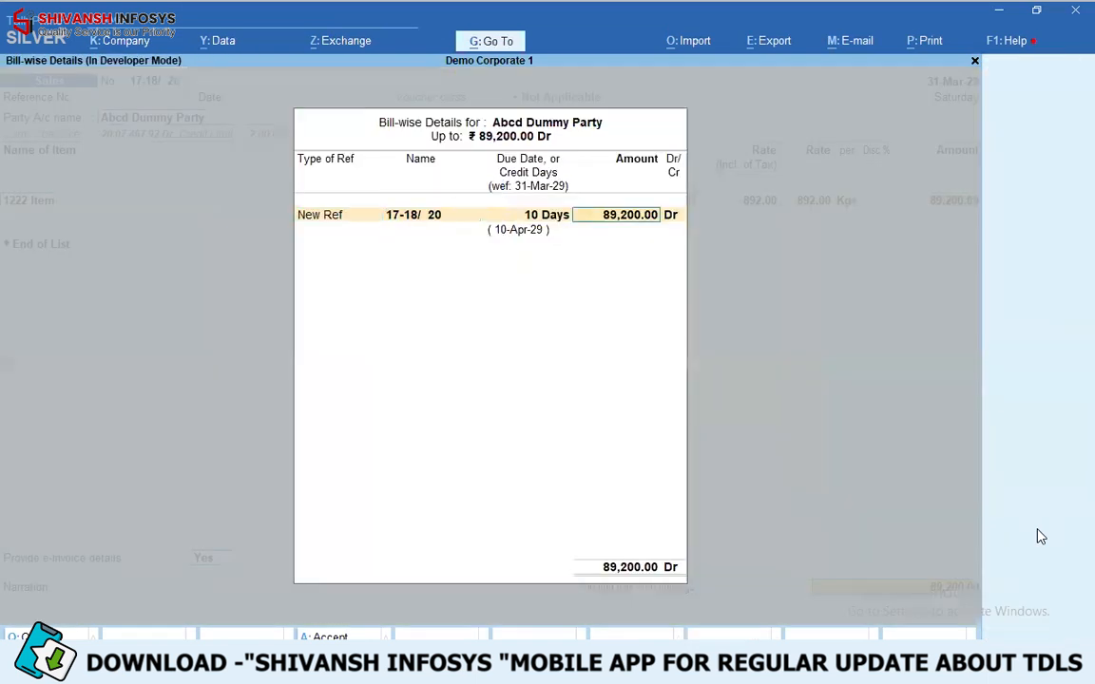
key("Return")
key("Return")
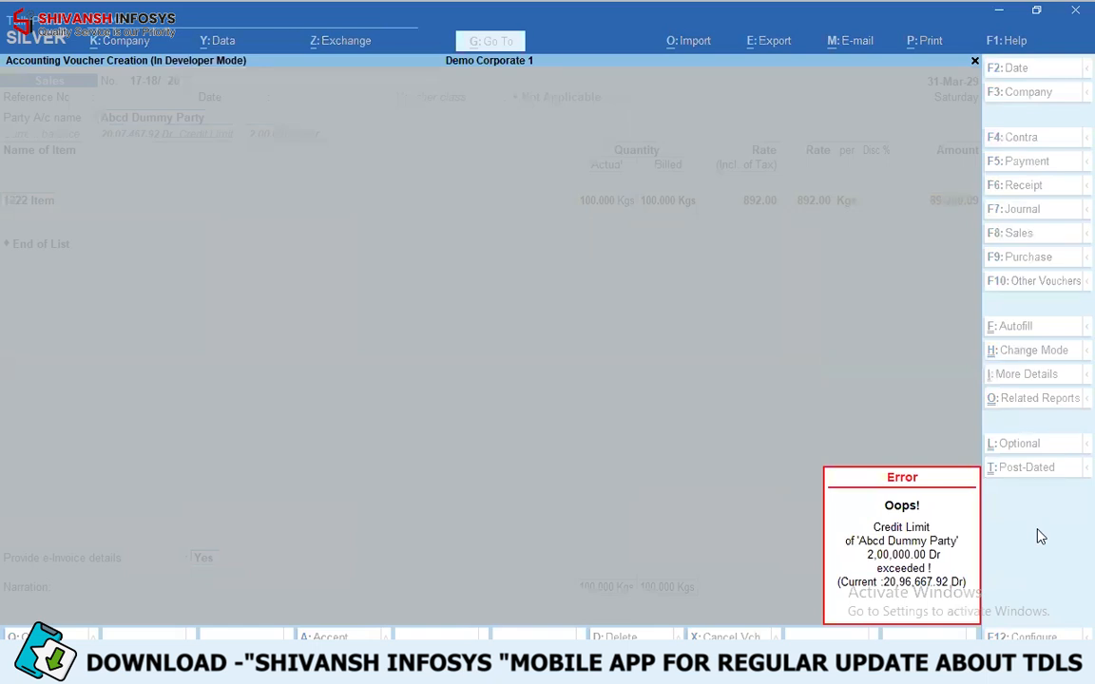
key("Escape")
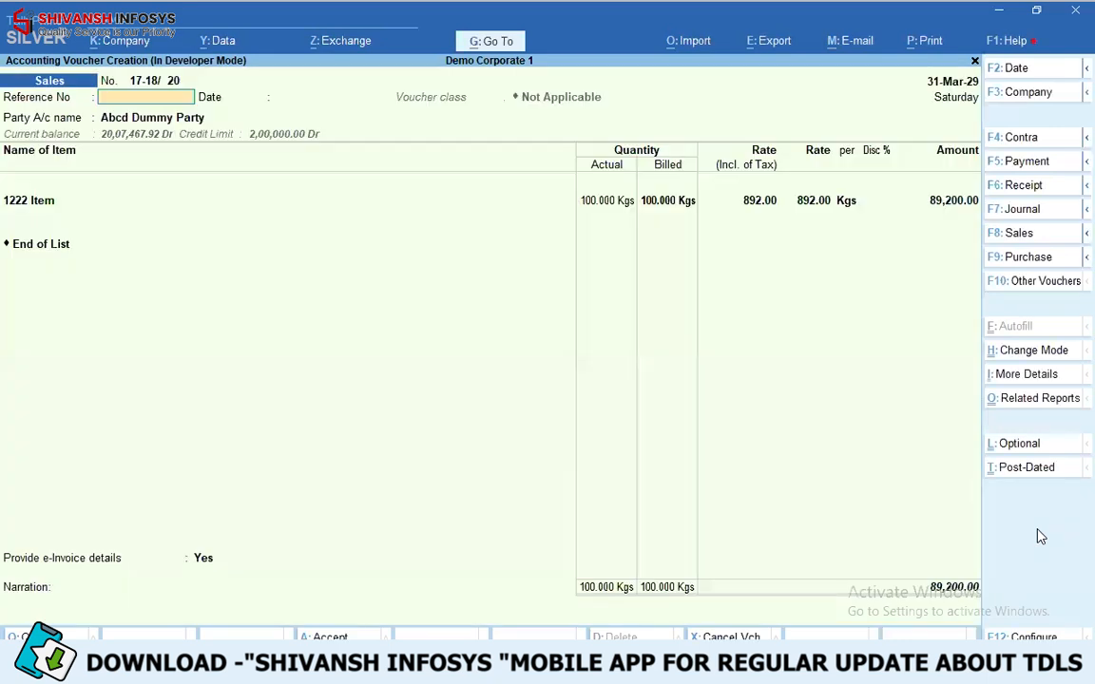
- Change the sales voucher's party to customer 1006 rajasthan and accept its dispatch and party details
key("Return")
key("Return")
type("1006")
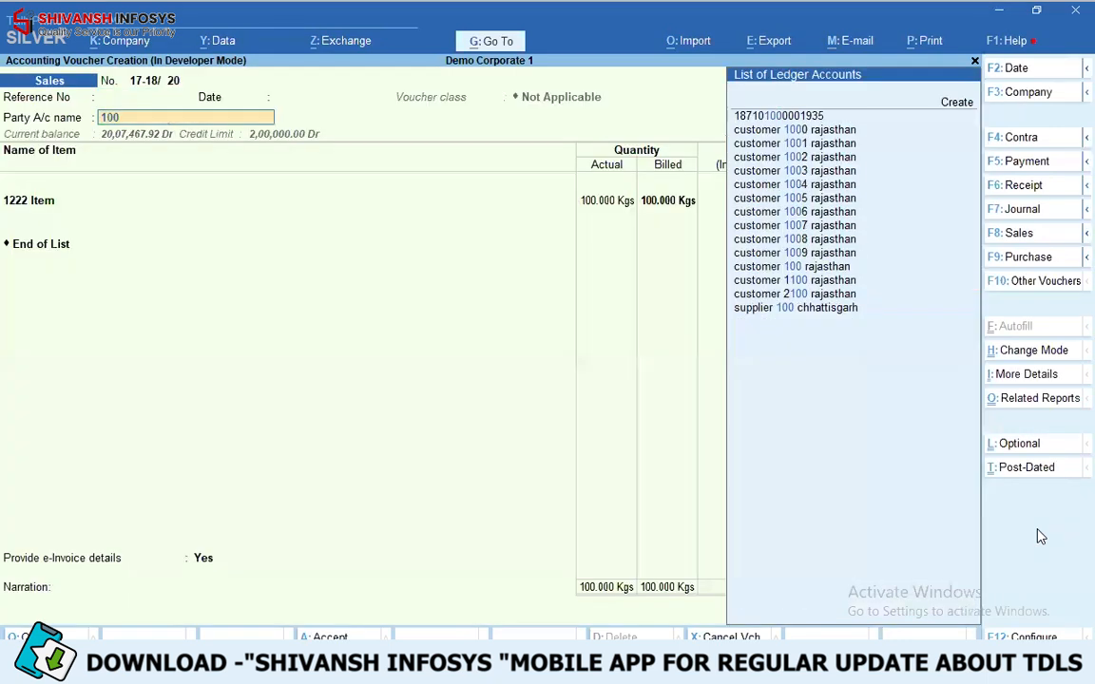
key("Return")
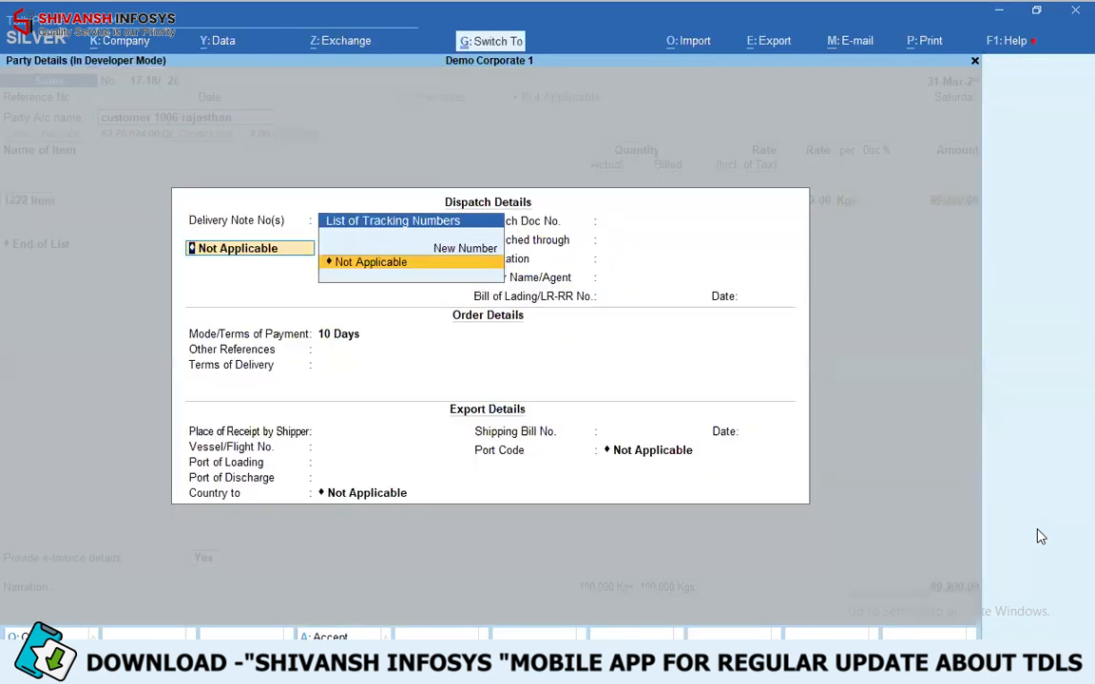
key("ctrl+a")
key("ctrl+a")
- Open the customer 1006 rajasthan ledger from the voucher, set Check for credit days during voucher entry to Yes, and save it
key("Return")
key("Return")
key("Return")
key("Return")
key("Return")
key("Escape")
key("Return")
key("BackSpace")
key("ctrl+Return")
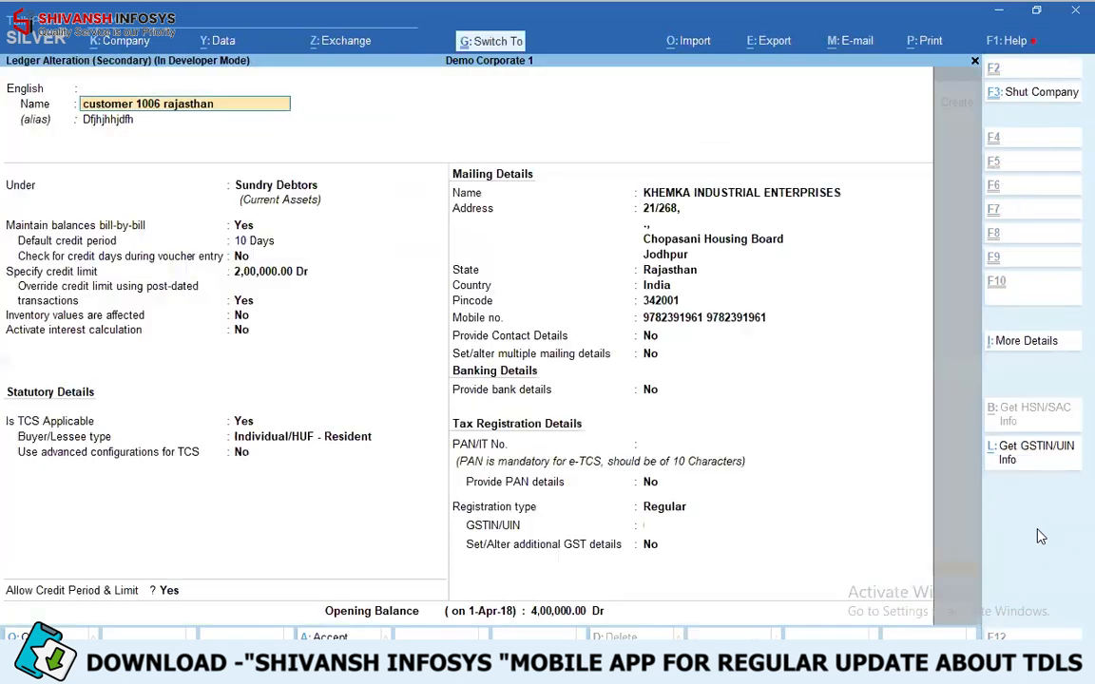
key("Return")
key("Return")
key("Return")
key("Return")
key("Return")
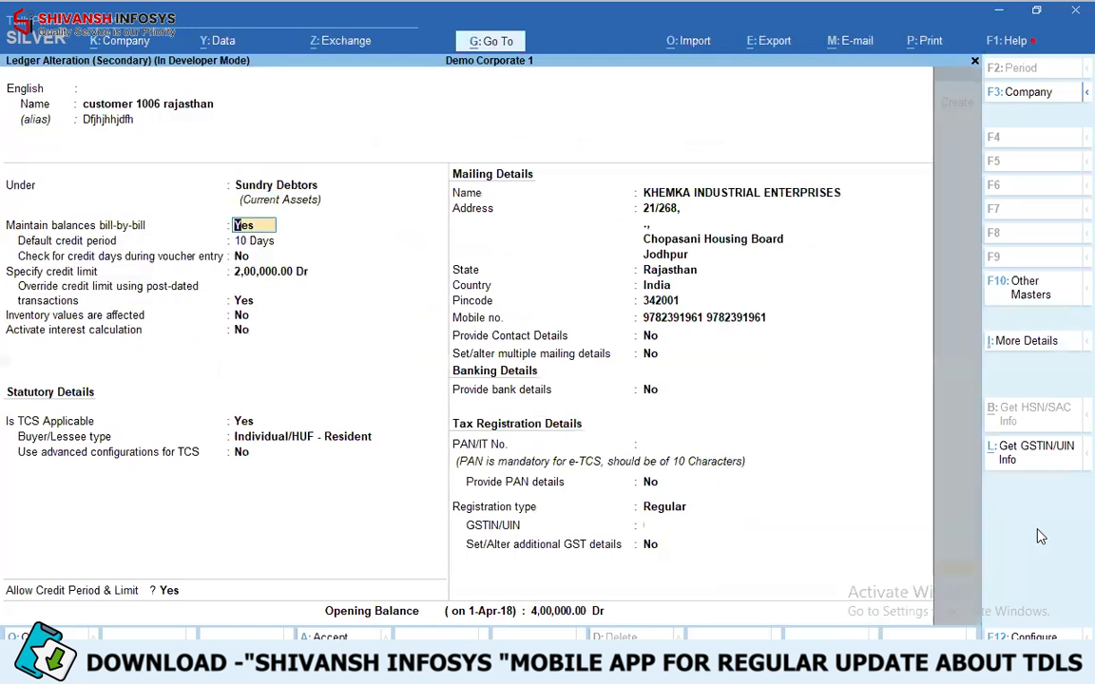
key("Return")
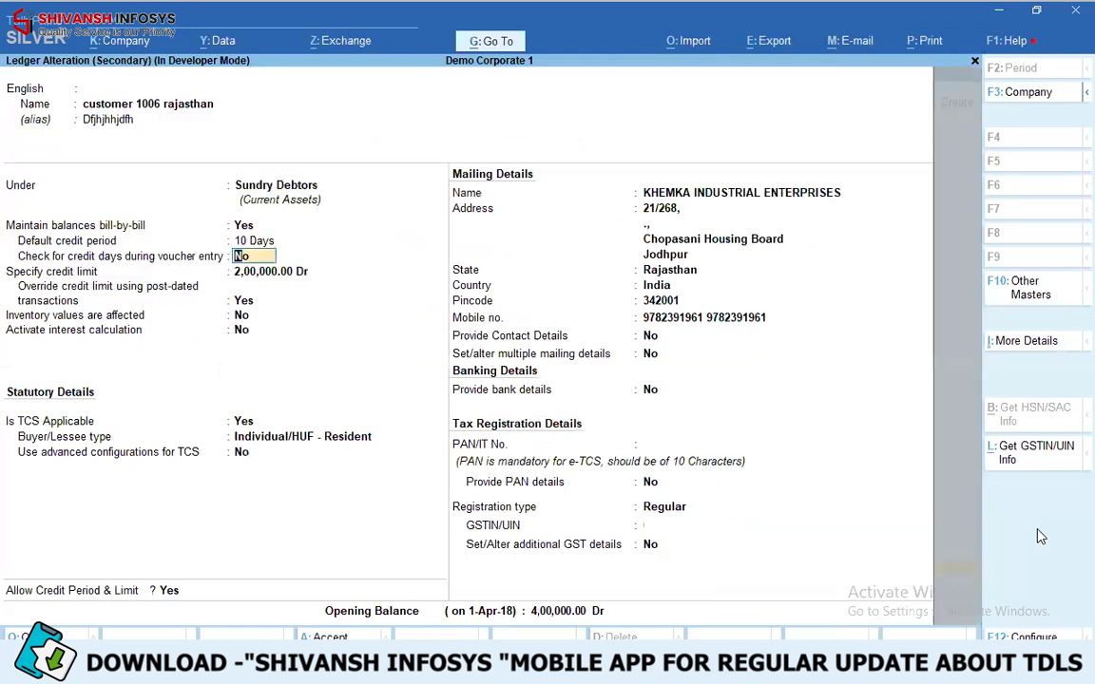
key("Return")
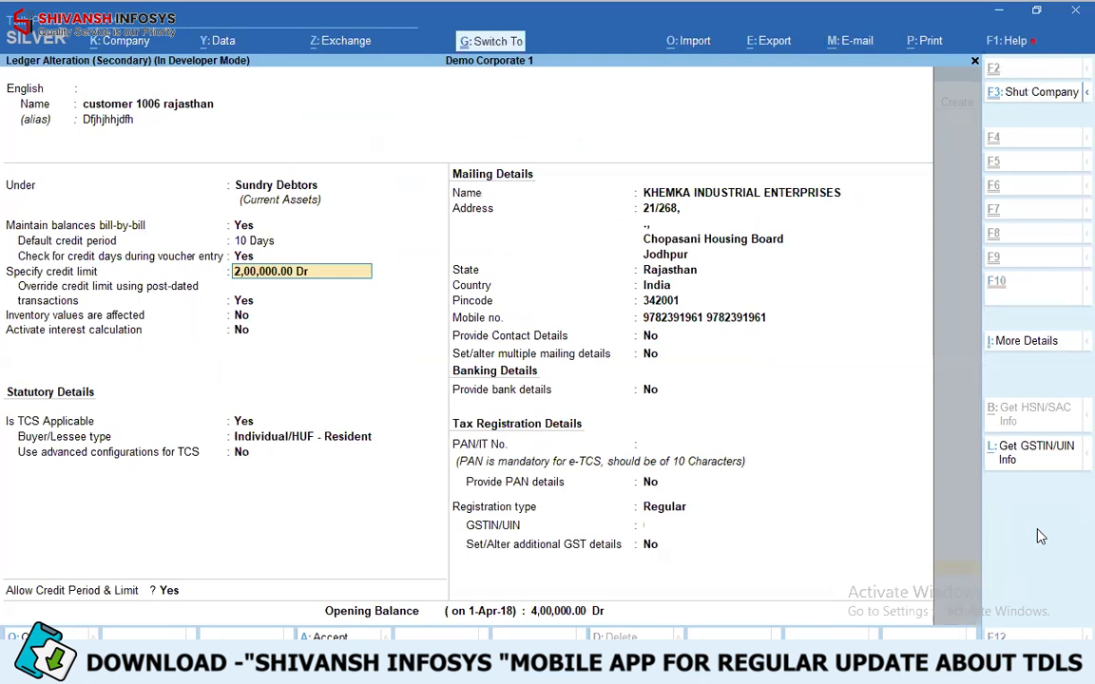
key("ctrl+a")
- Discard the sales voucher without saving and return to the Gateway of Tally
key("Escape")
key("y")
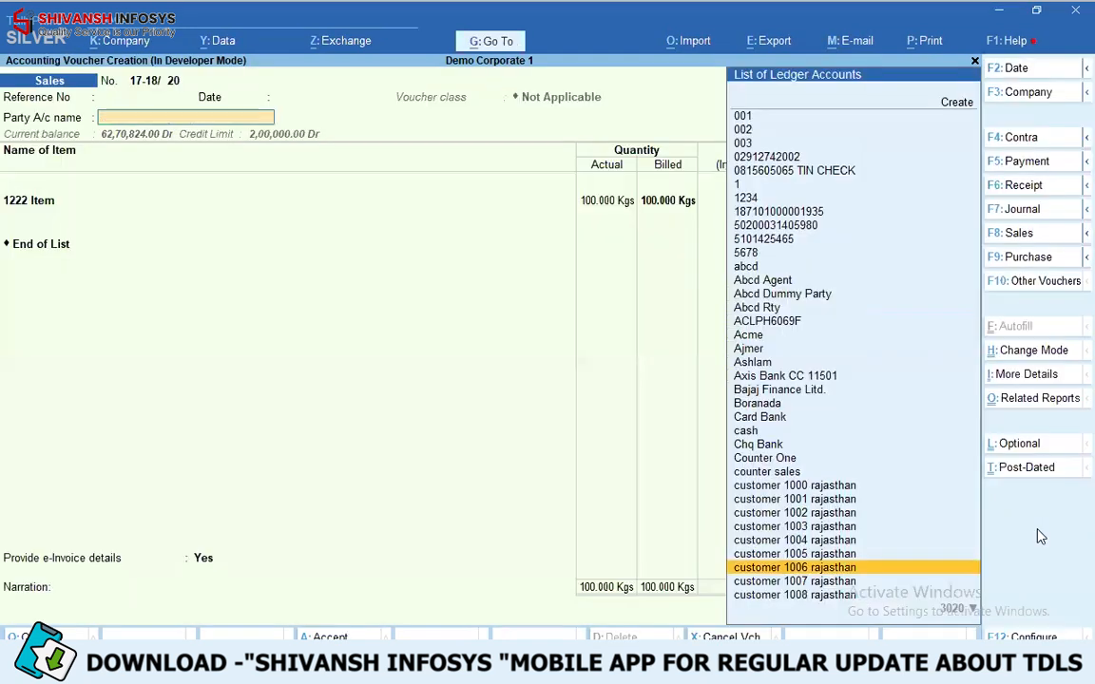
key("Escape")
key("y")
- Open the Abcd Dummy Party ledger for alteration again
key("Up")
key("Up")
key("Up")
key("Down")
key("Return")
key("Down")
key("Return")
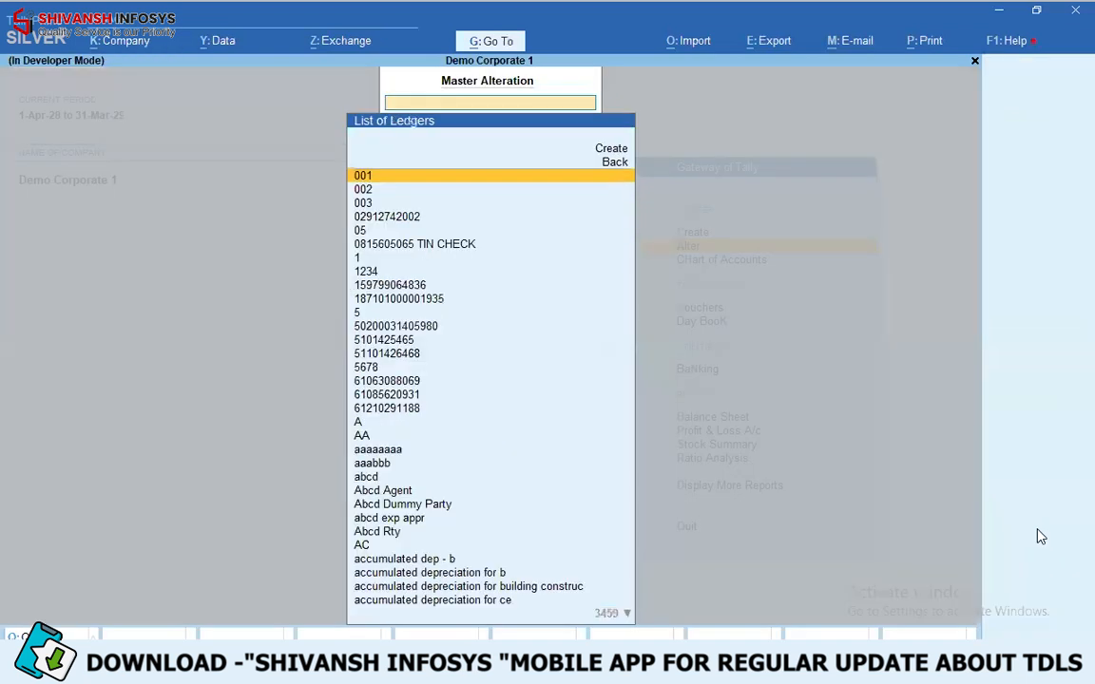
key("Return")
key("Return")
key("Return")
key("Return")
key("Return")
key("Return")
key("Return")
key("Return")
key("Return")
key("Return")
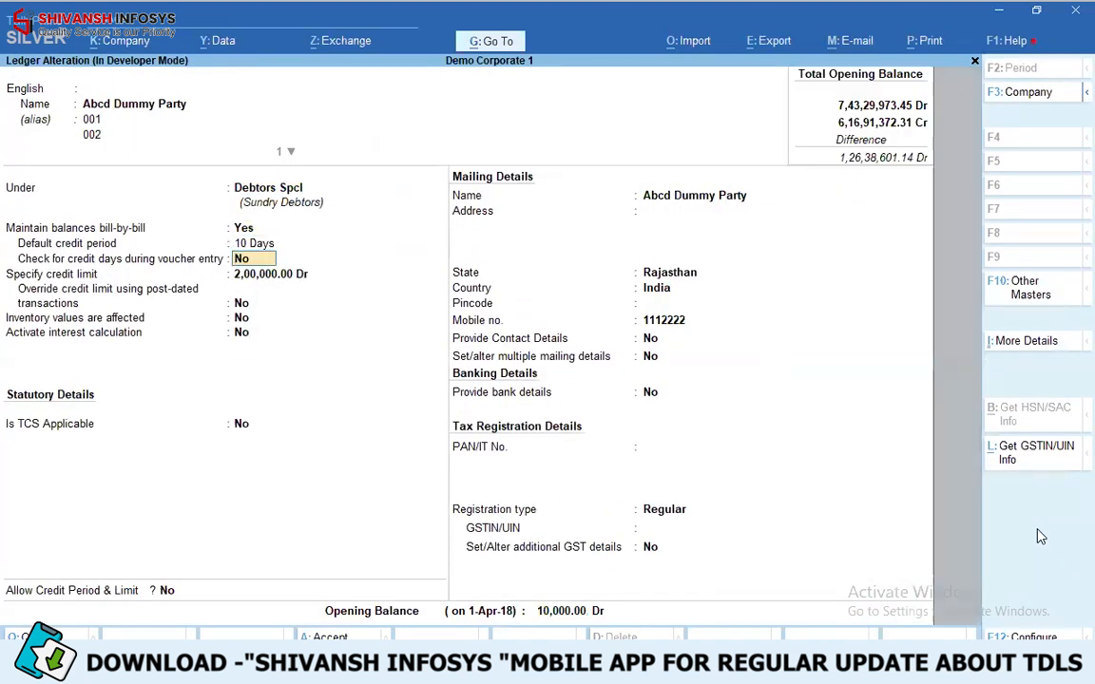
- Set Check for credit days during voucher entry to Yes for Abcd Dummy Party, save, and return to the Gateway
key("y")
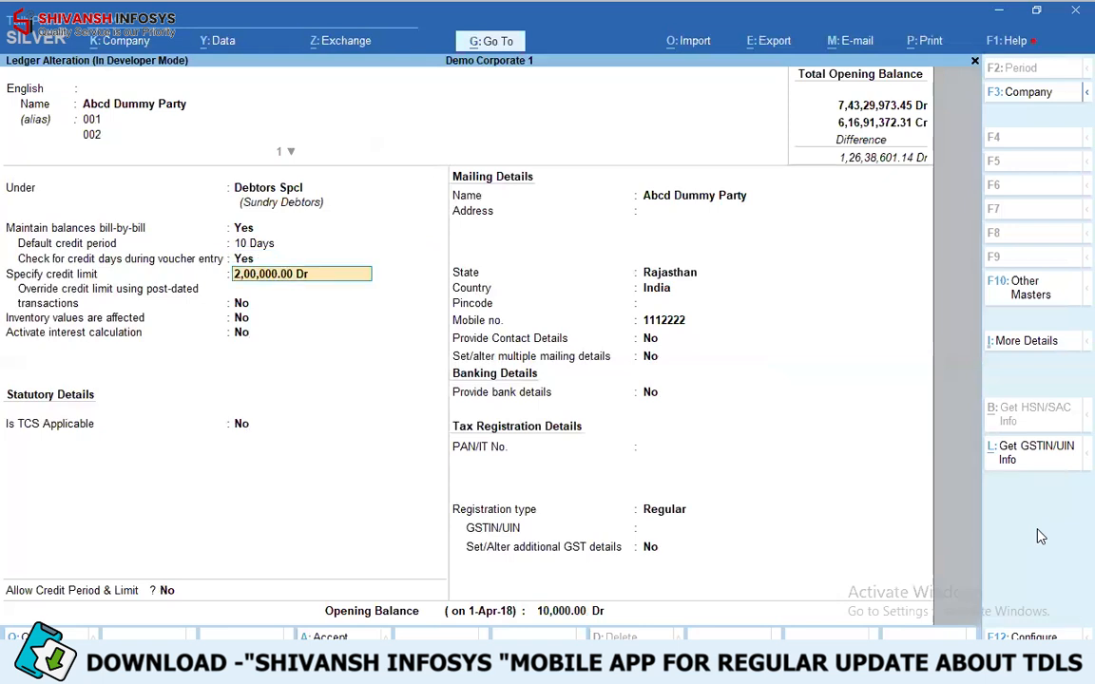
key("ctrl+a")
key("Escape")
key("Escape")
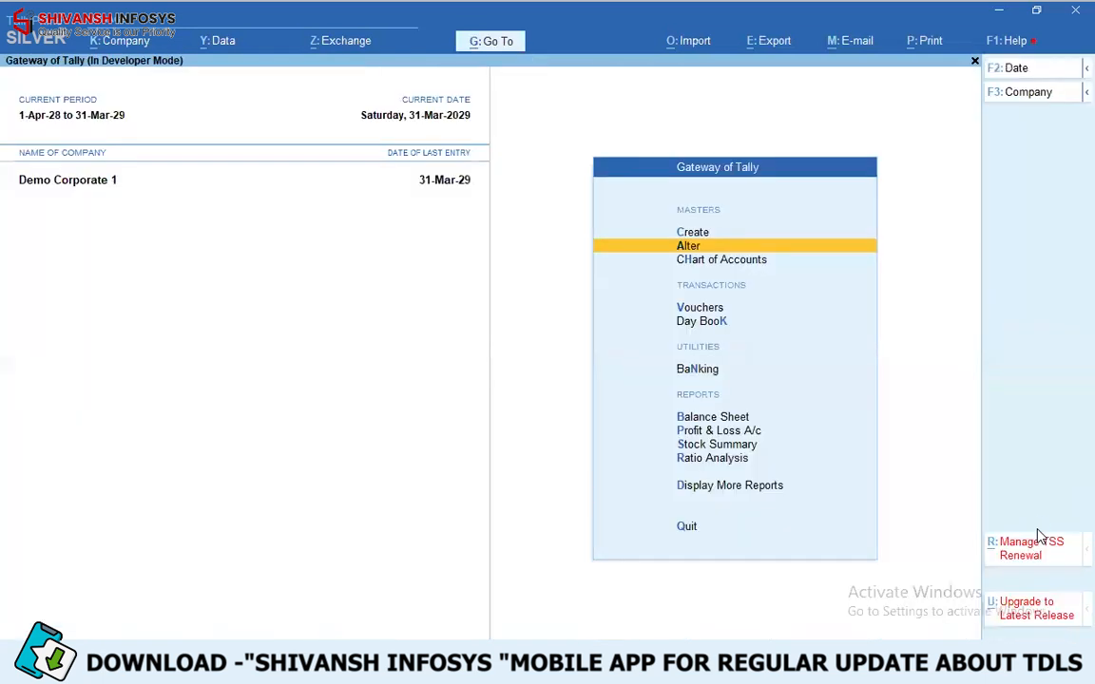
- Try to start a sales voucher for Abcd Dummy Party to test the overdue bill check
type("vabcd d")
key("Return")
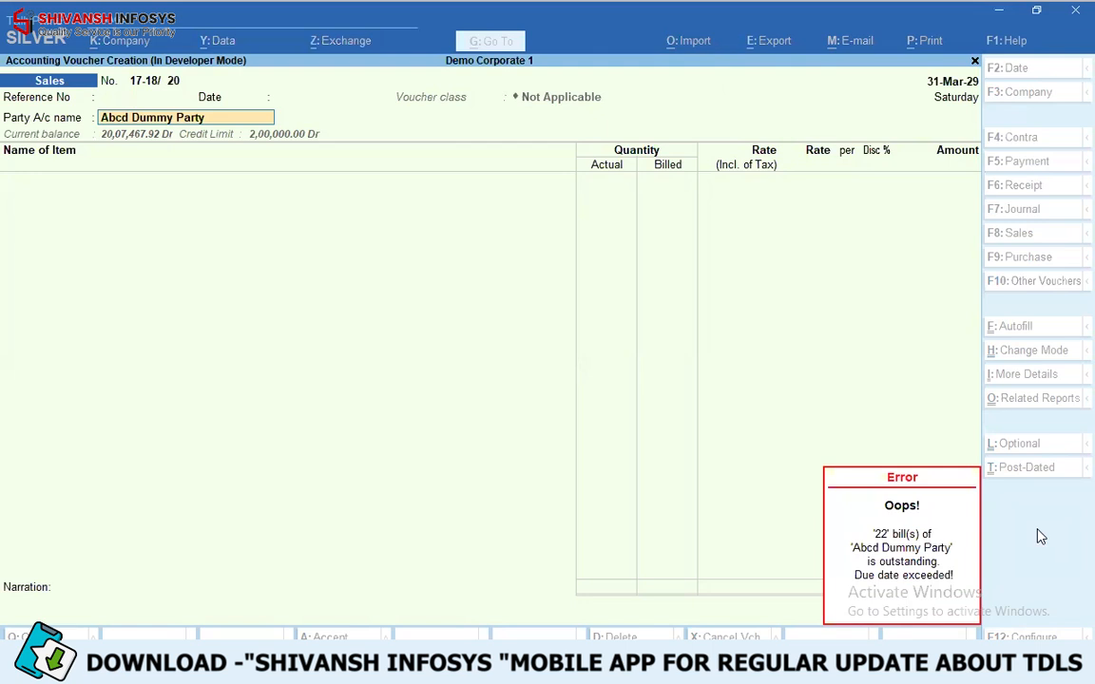
key("Escape")
- Open the Abcd Dummy Party ledger from the voucher and check its Allow Credit Period & Limit setting
key("ctrl+Return")
key("Return")
key("Return")
key("Return")
key("Return")
key("Return")
key("Return")
key("Return")
key("Return")
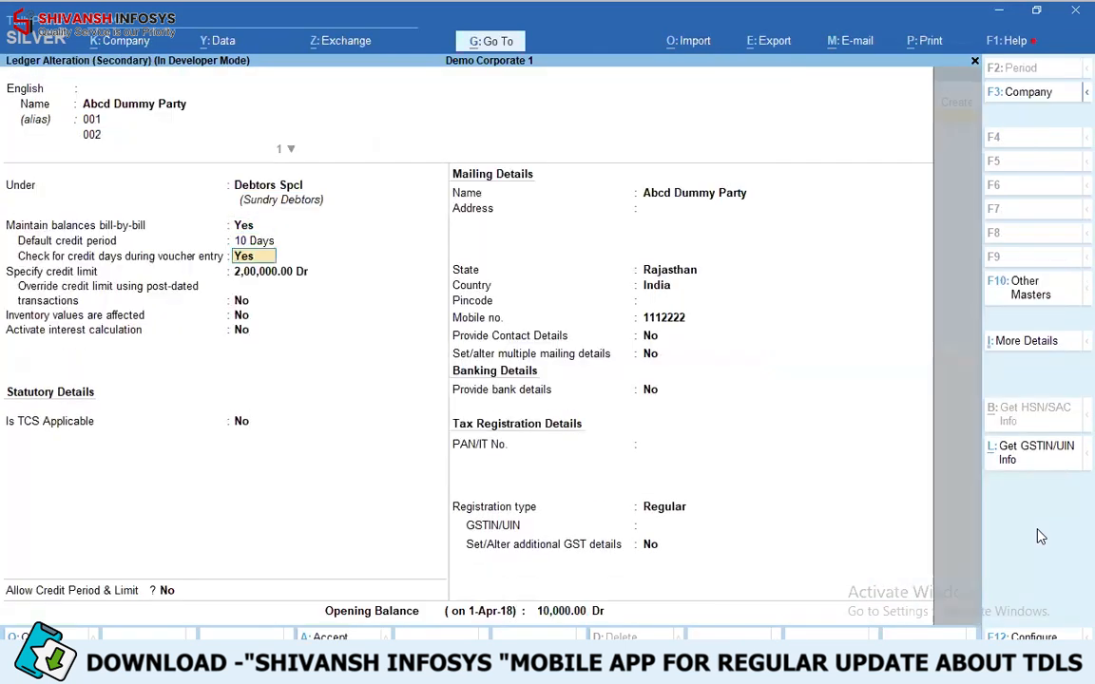
left_click(158, 590)
- Leave the Abcd Dummy Party ledger without changes and discard the sales voucher
key("Escape")
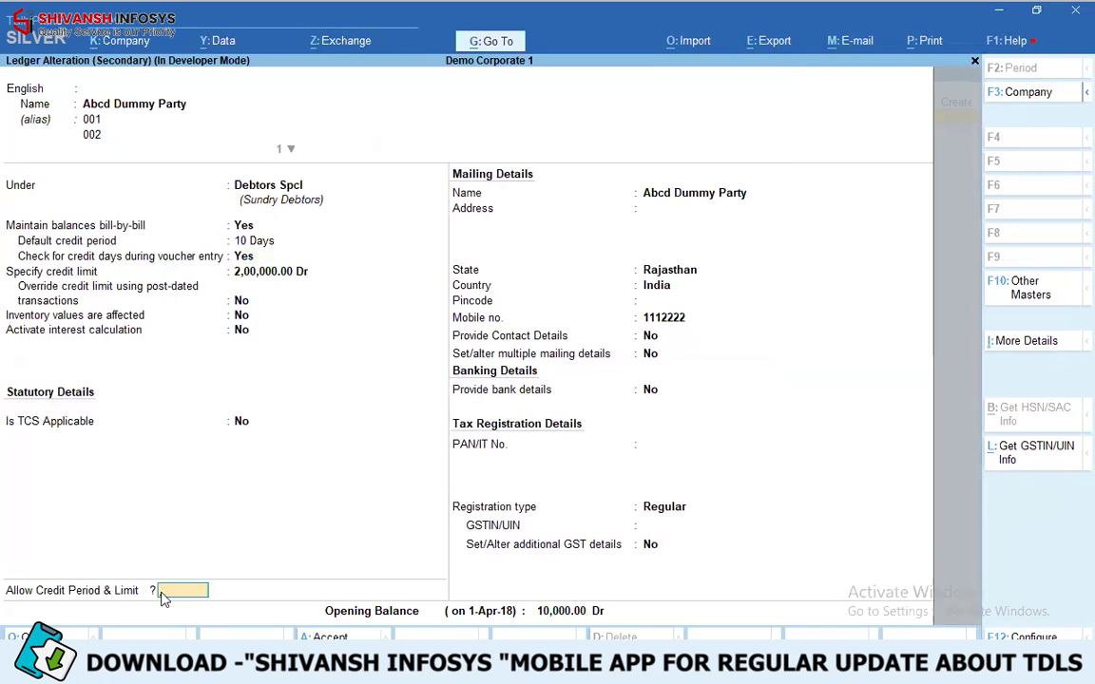
key("Escape")
key("y")
key("Escape")
key("Escape")
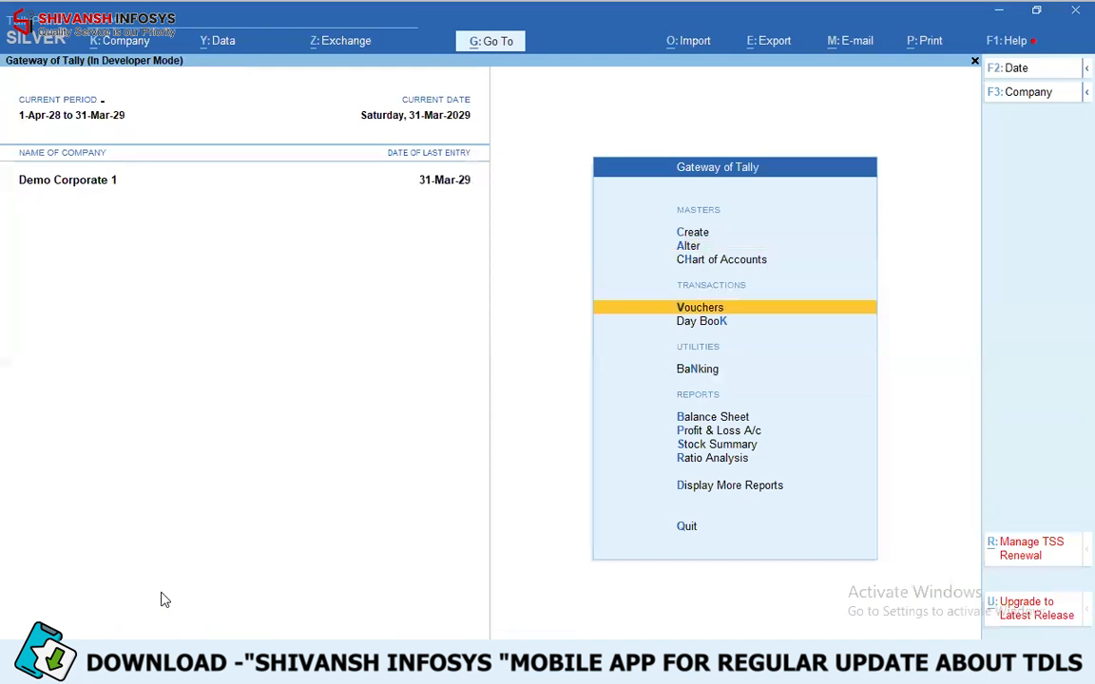
- Start a sales voucher with customer 1006 rajasthan as the party
key("Return")
key("Return")
type("1006")
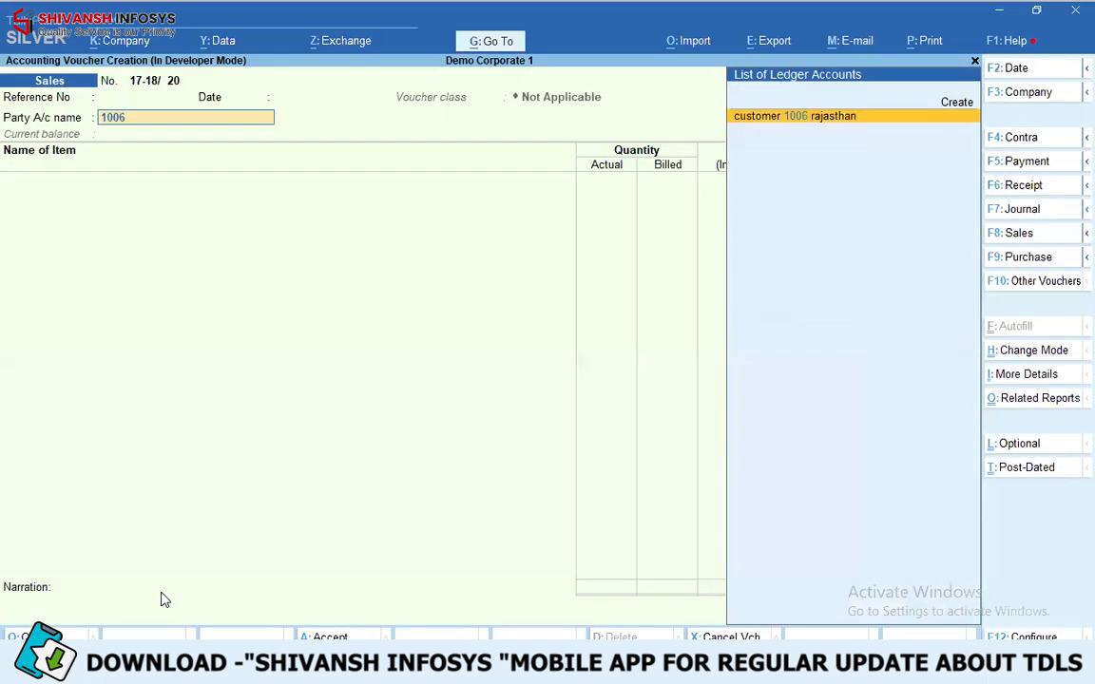
key("Return")
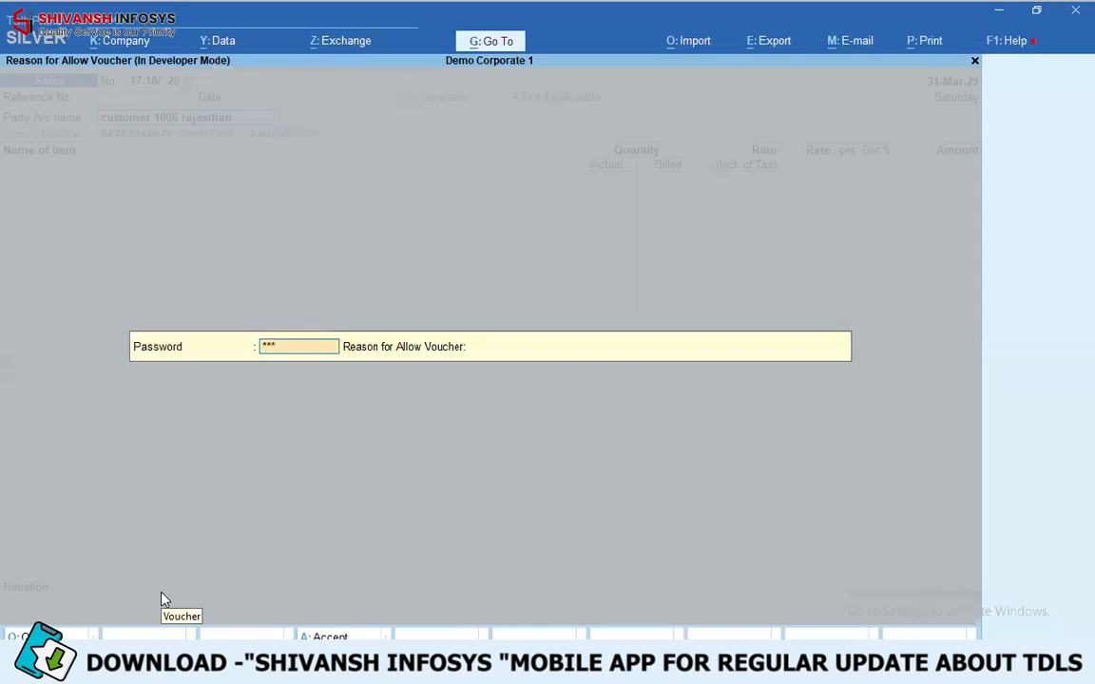
- Enter the approval password and give "from owenerjfkdfkjjk" as the reason for allowing the voucher
key("Return")
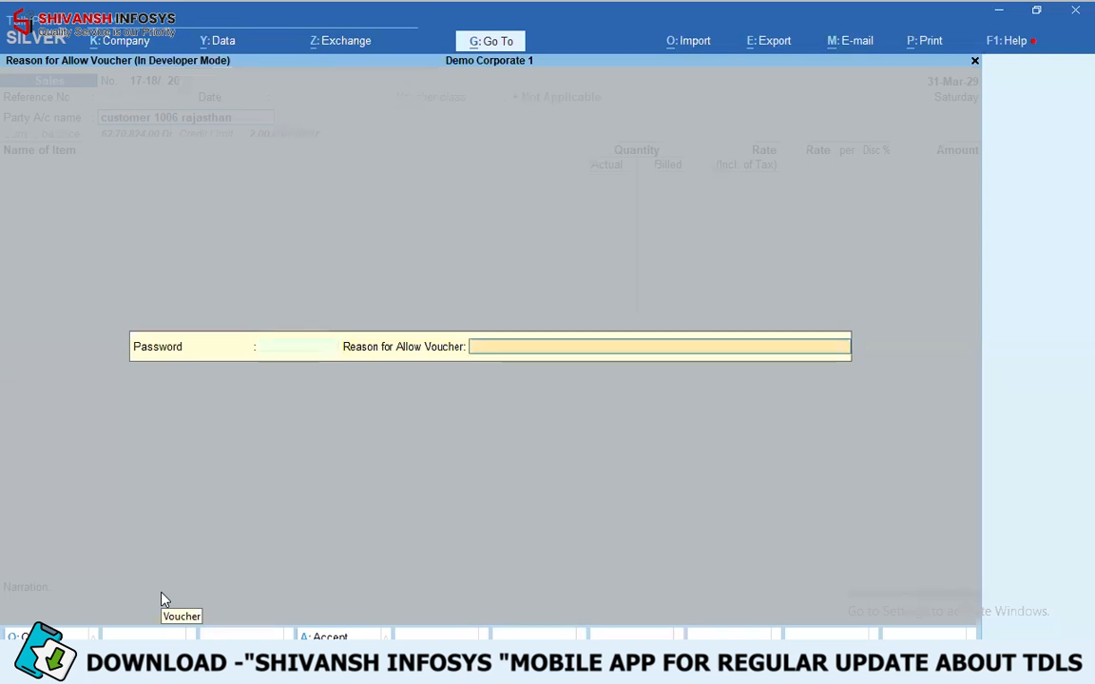
type("used by")
key("BackSpace")
key("BackSpace")
key("BackSpace")
key("BackSpace")
key("BackSpace")
key("BackSpace")
key("BackSpace")
type("from owenerjfkdfkjjk")
key("Return")
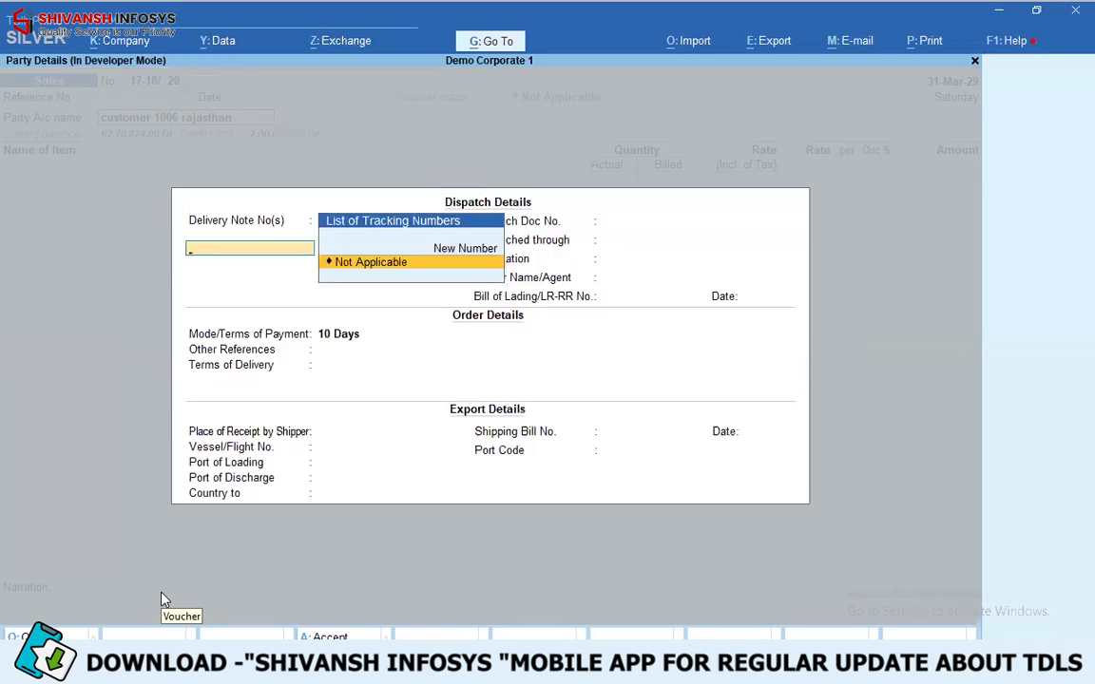
- Accept the dispatch and party details and select 1222 Item as the voucher's stock item
key("ctrl+a")
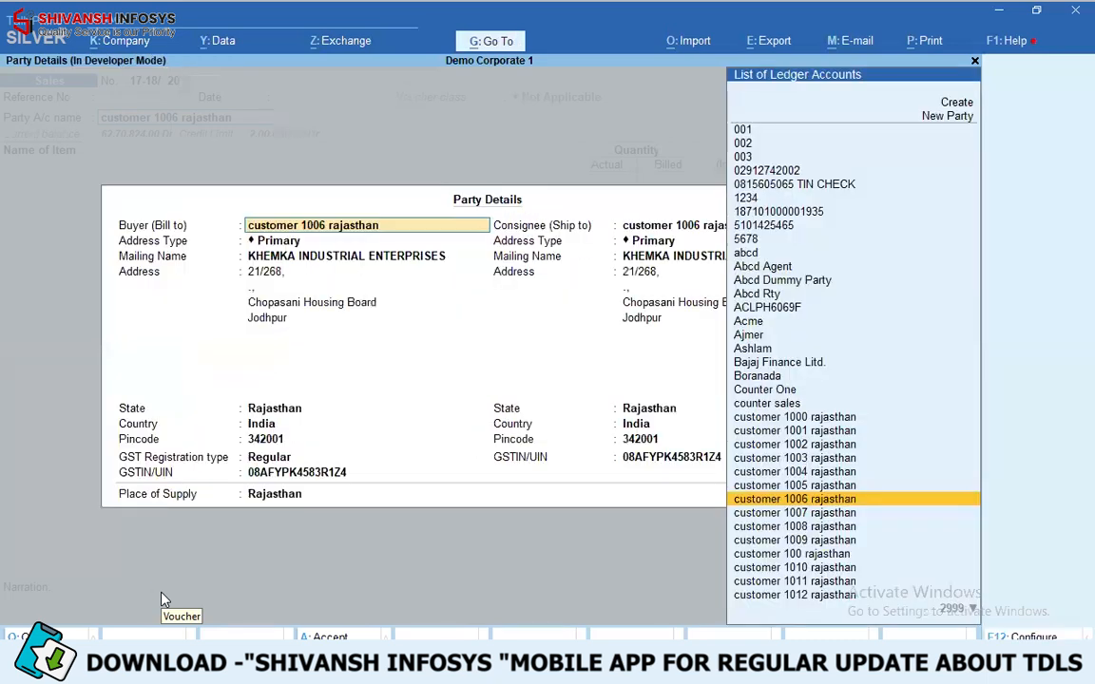
key("ctrl+a")
key("Down")
key("Down")
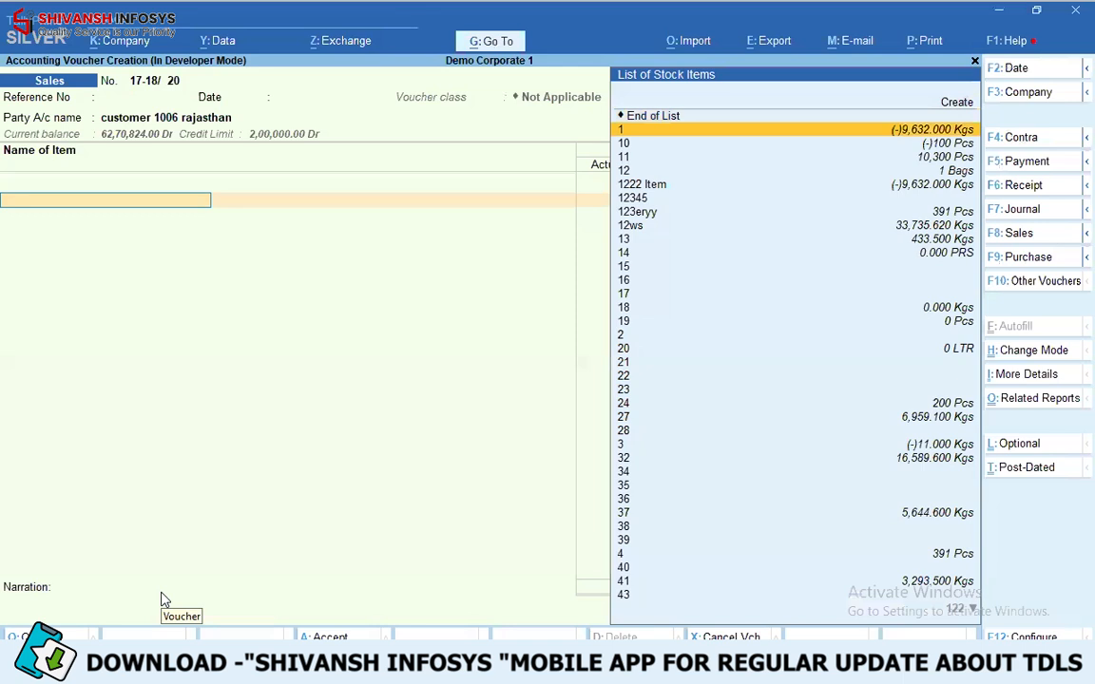
key("Return")
- Allocate 1,000 Kgs of 1222 Item from godown Aass, batch 1234, at rate 892.00
key("Return")
key("Return")
key("Return")
key("Return")
type("1000")
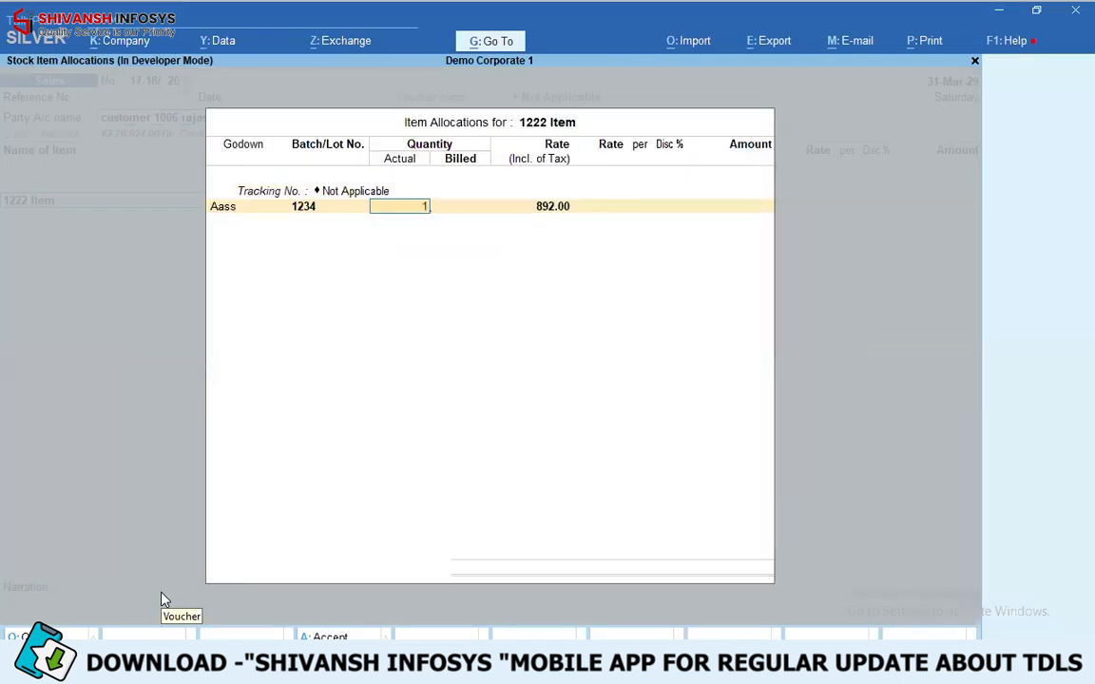
key("Return")
- Accept the item's accounting details, end the item list and proceed with the voucher's remaining details
key("Return")
key("Return")
key("Return")
key("Return")
key("Return")
key("Return")
key("Return")
key("Return")
key("Return")
key("Return")
key("Return")
key("Return")
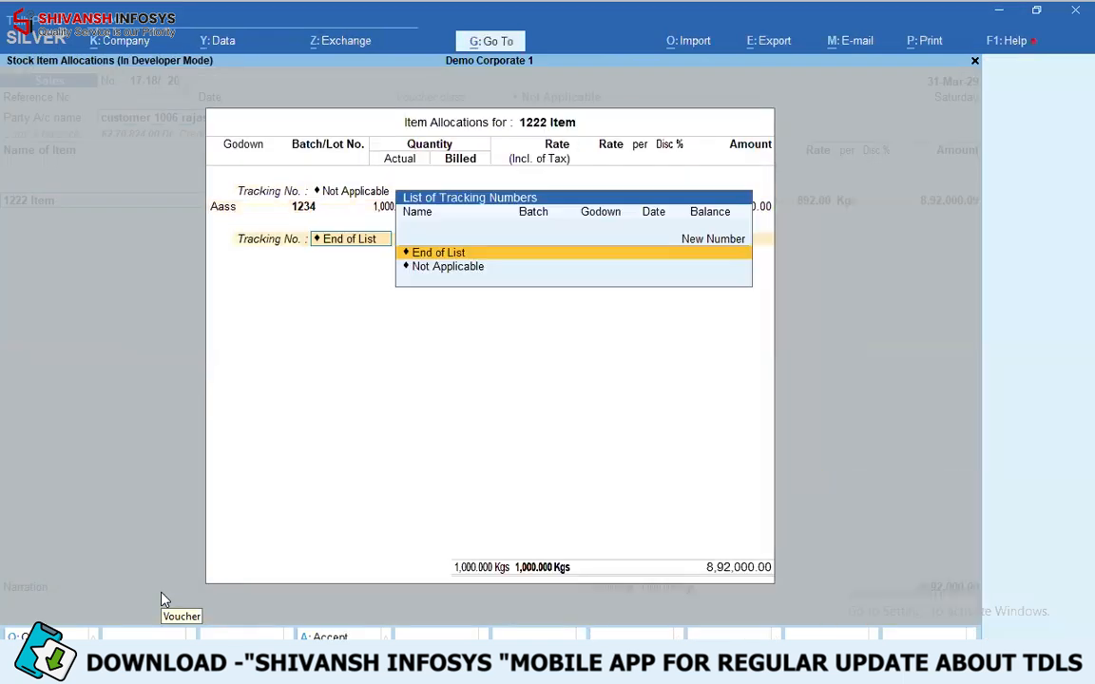
key("Return")
key("Return")
key("Down")
key("Return")
key("Return")
key("Return")
key("Return")
key("Return")
key("Return")
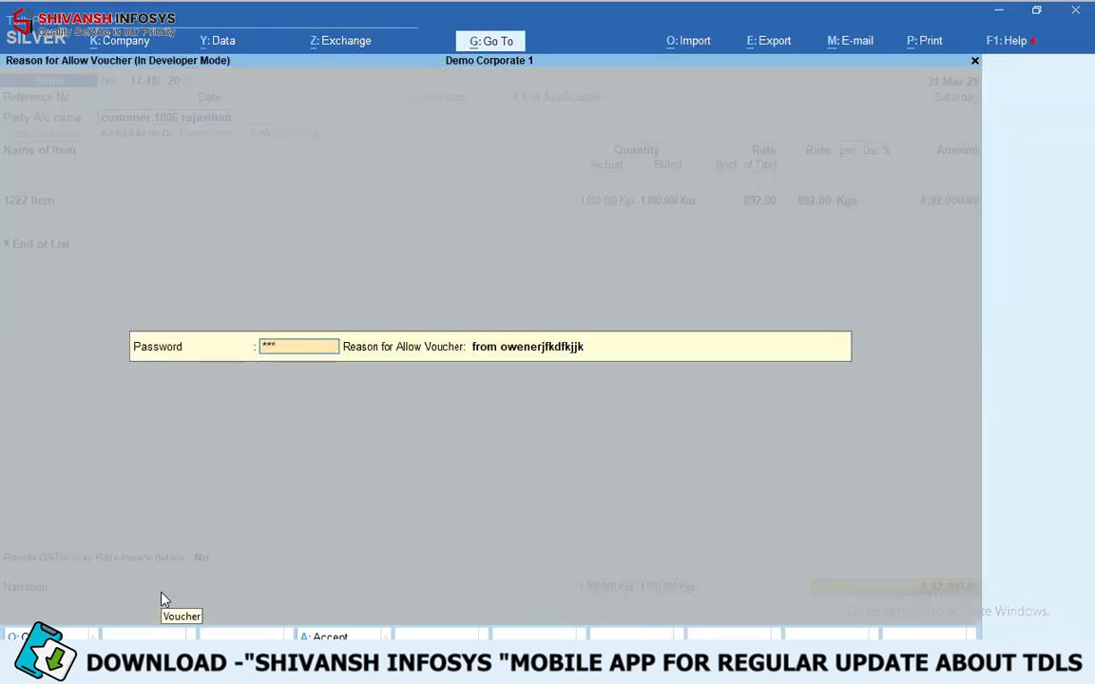
- Enter the approval password again, keep the existing allow reason and continue to the narration
key("Return")
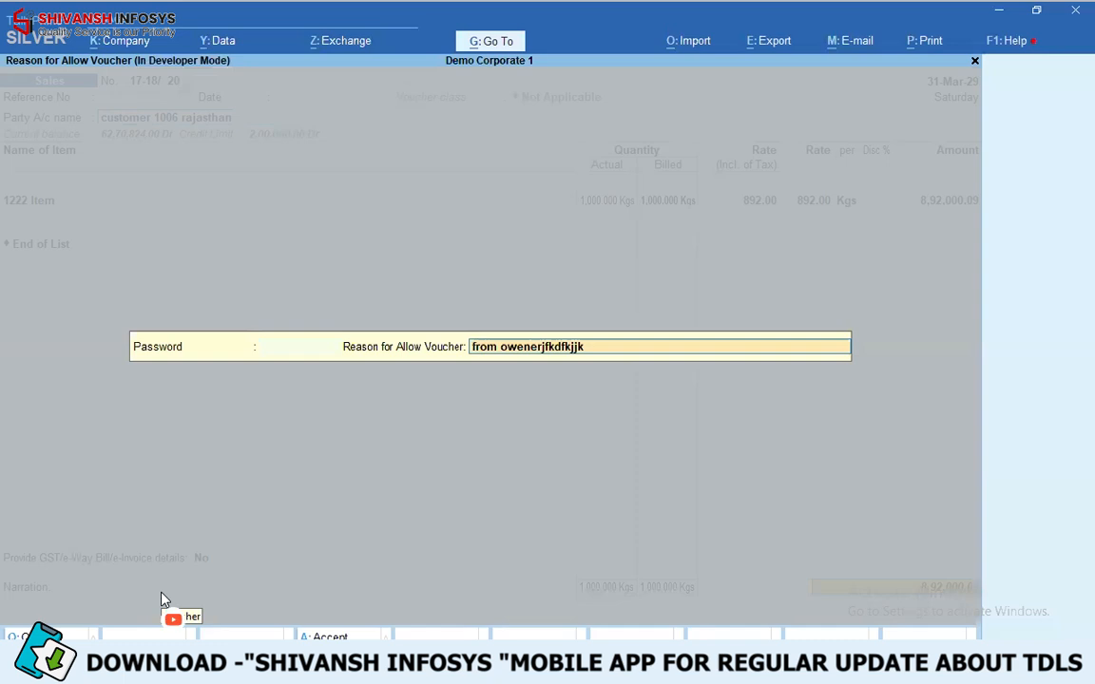
key("Return")
- Leave the narration blank, save the sales voucher and decline generating a payment link or QR code
key("Return")
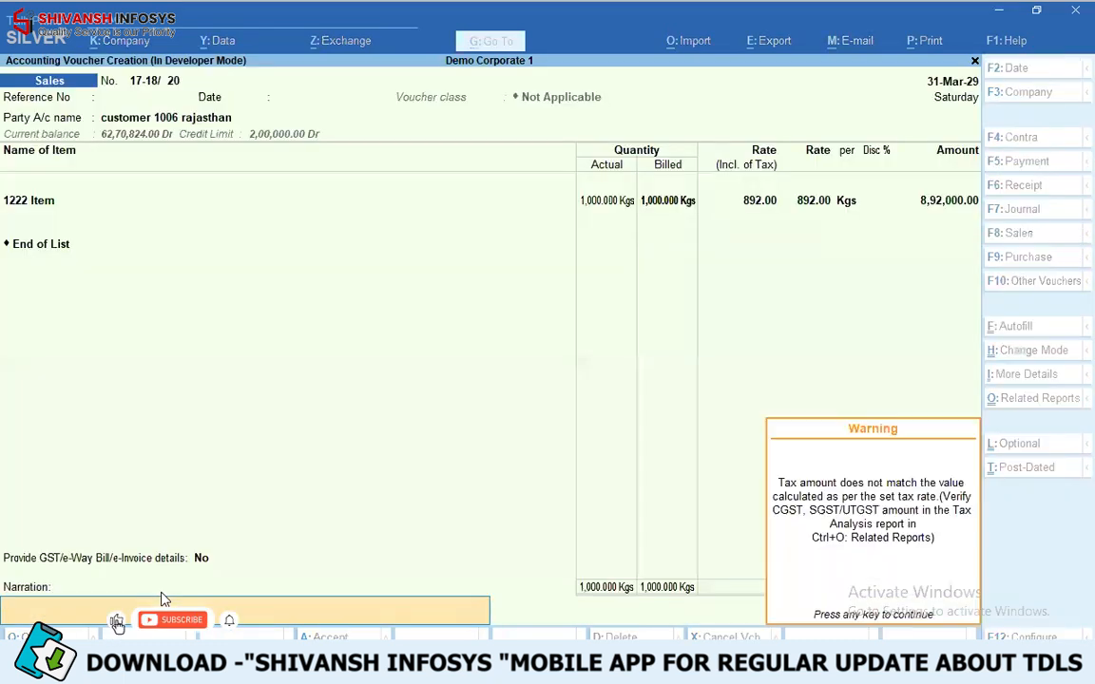
key("Return")
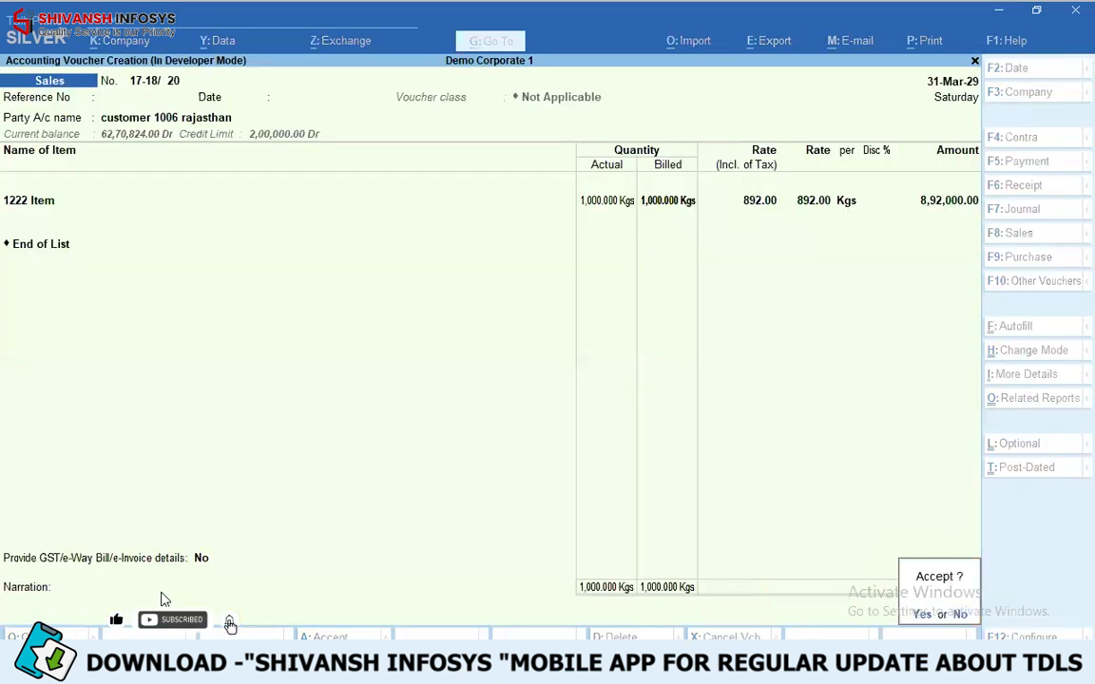
key("Return")
key("Return")
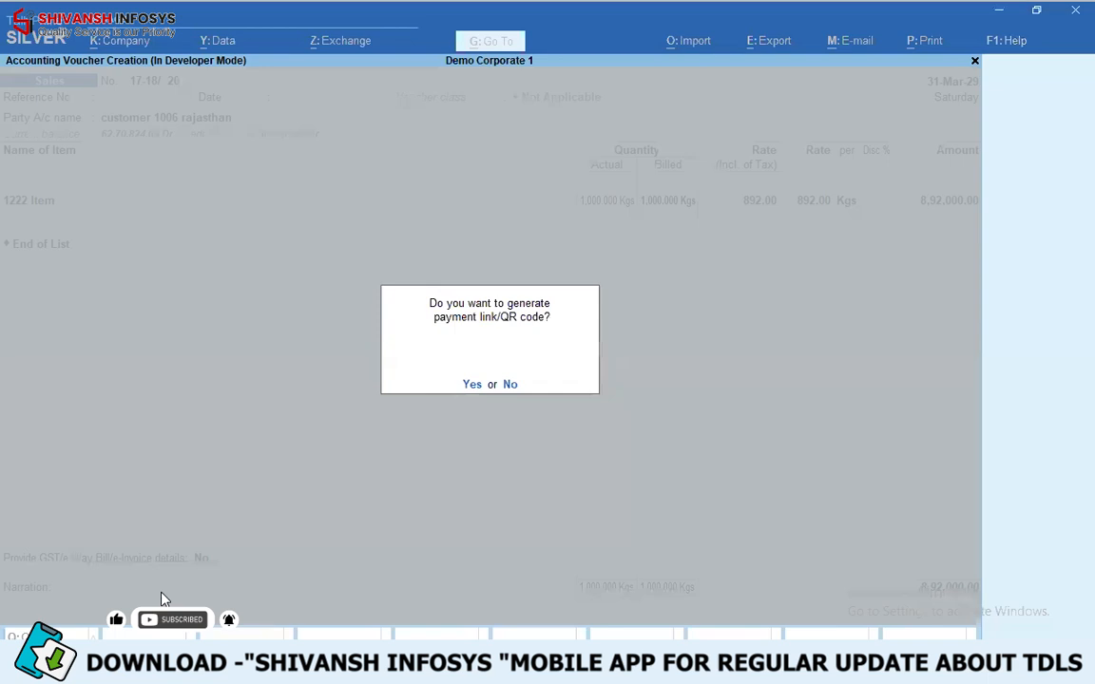
key("n")
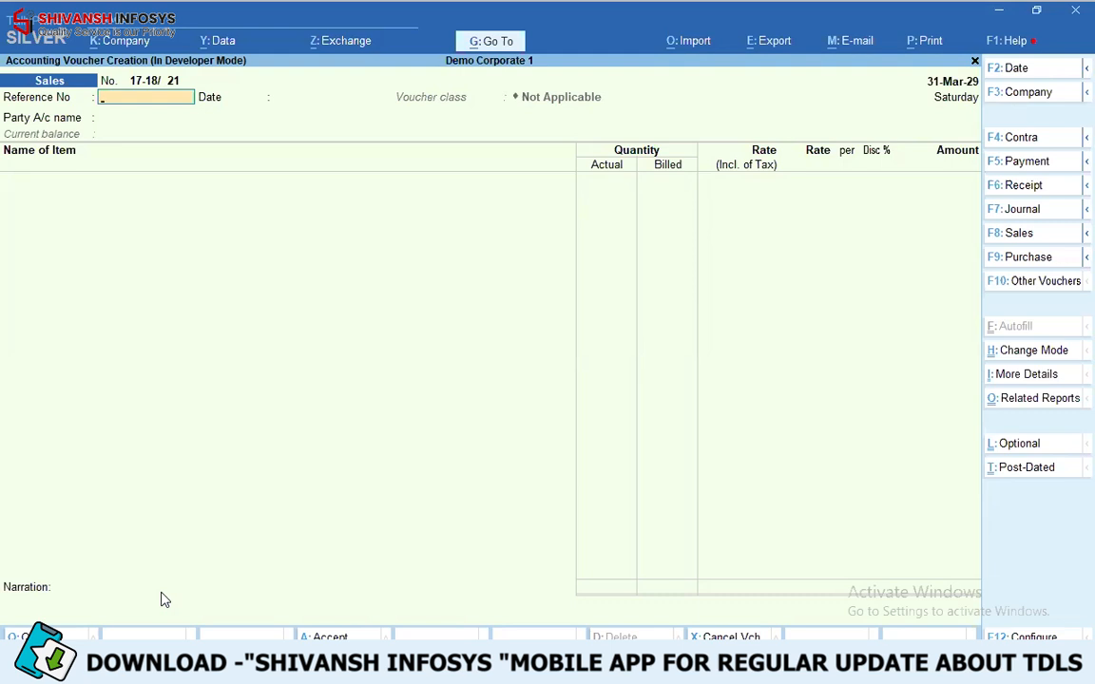
- Leave voucher creation, open the Day Book and show the reasons for allowed vouchers
key("Escape")
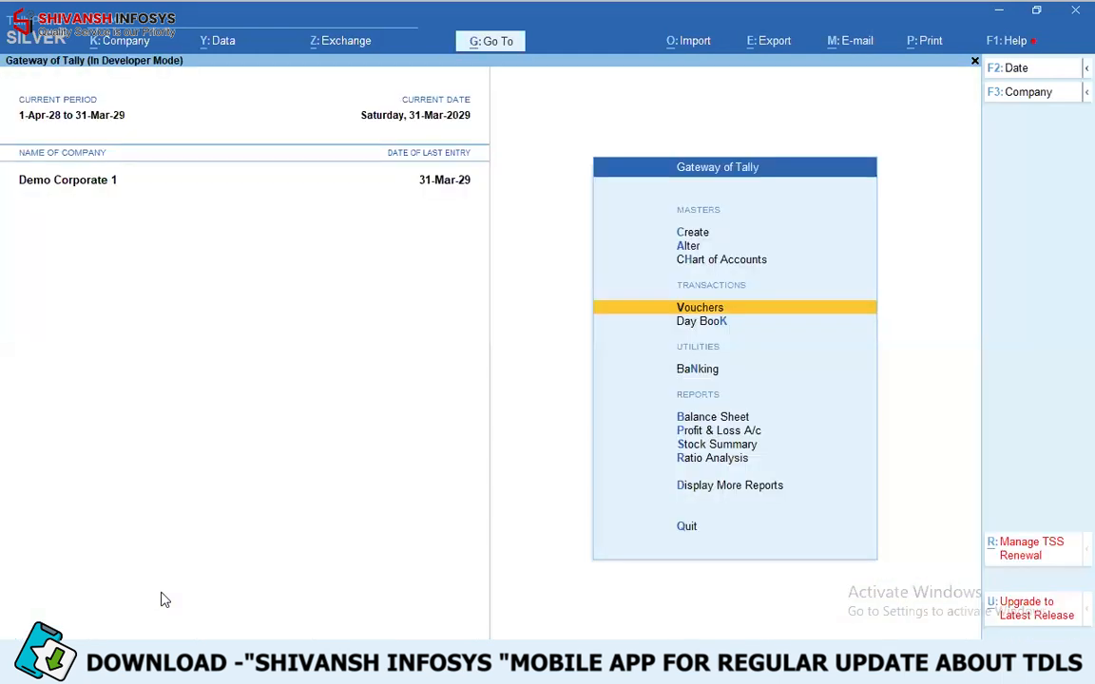
key("d")
key("d")
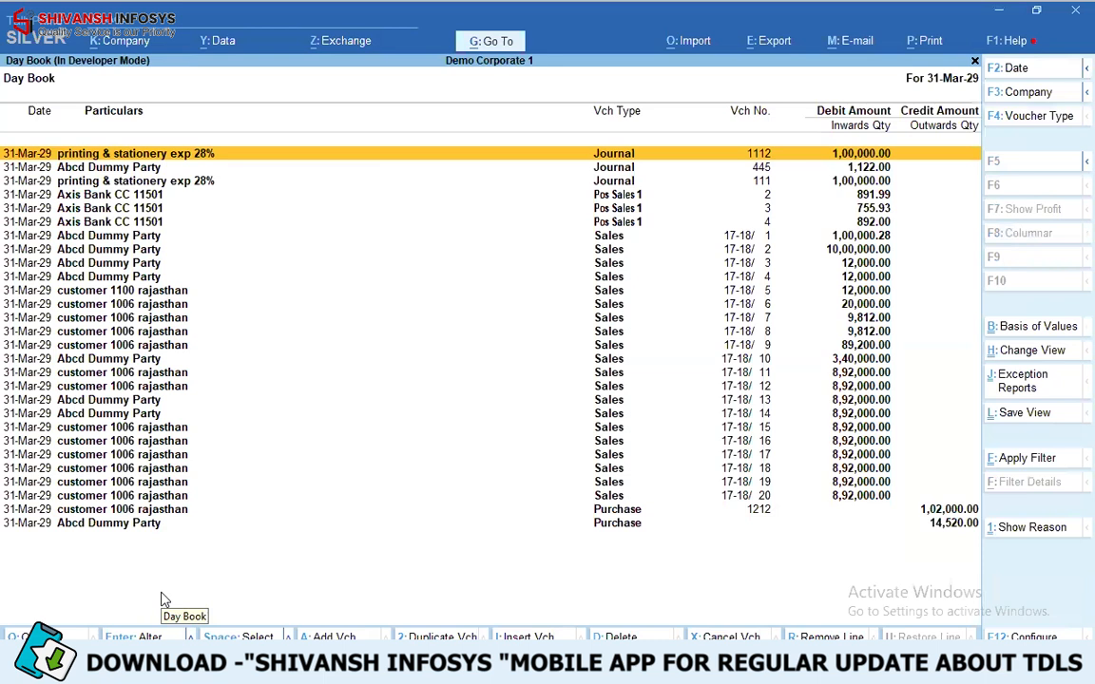
left_click(1026, 528)
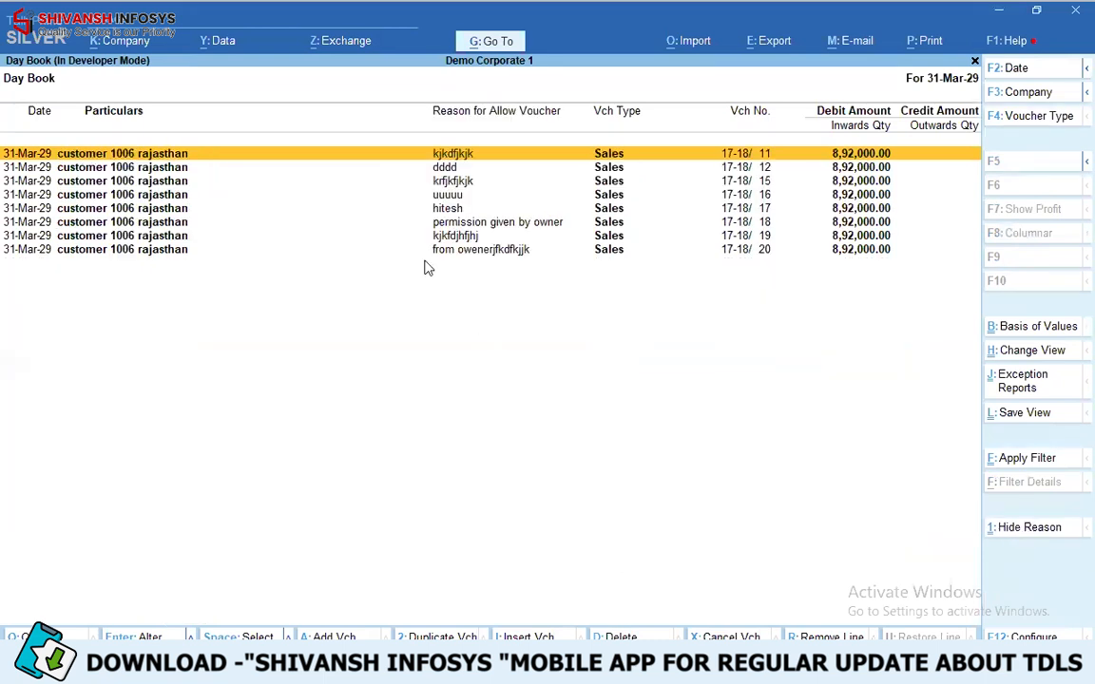